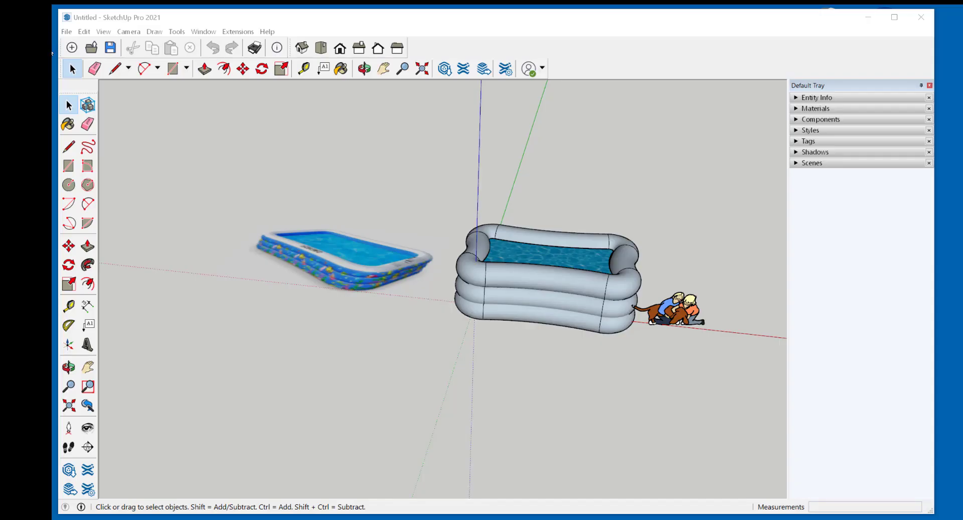
Inspect the finished inflatable pool model from above, low-side and slightly raised angles, then open the File menu.
middle_drag(290, 174, 305, 222)
middle_drag(356, 255, 426, 104)
middle_drag(559, 290, 545, 396)
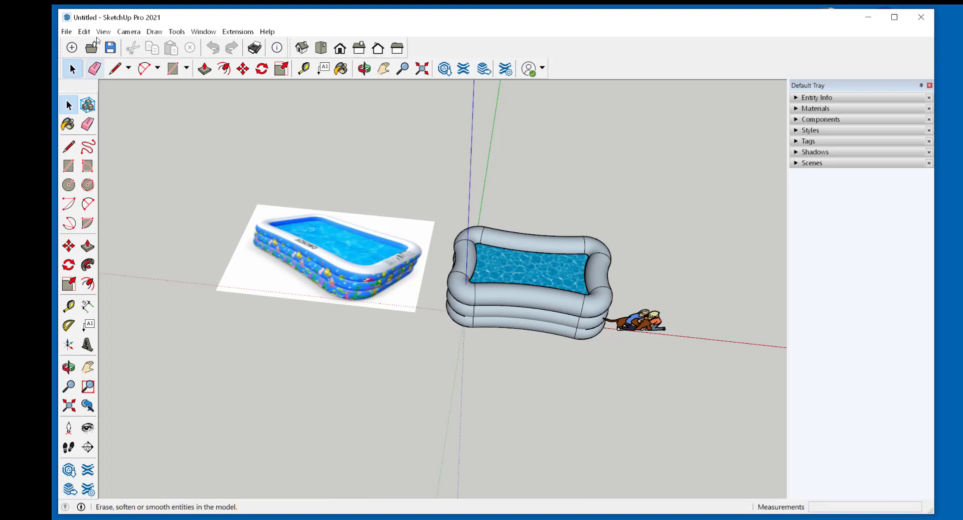
click(66, 32)
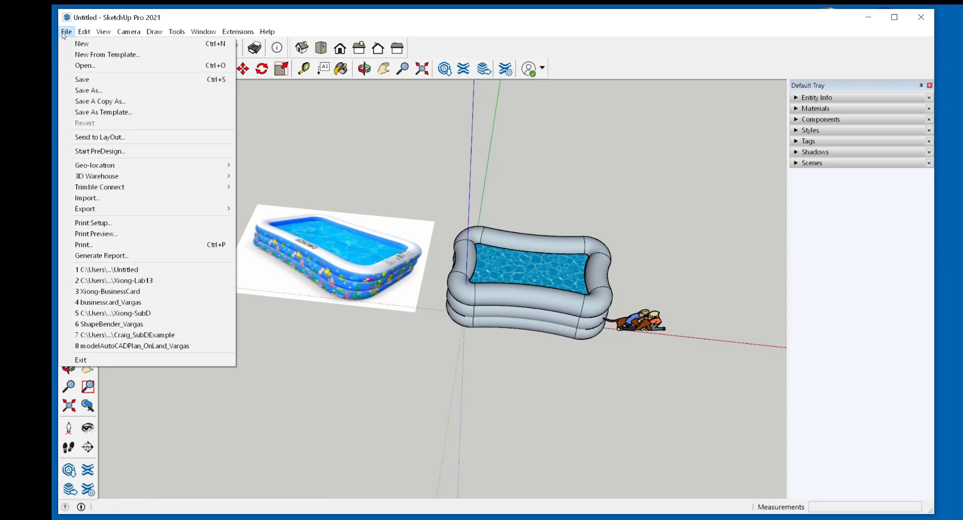
Start a new empty model and delete the default standing figure.
click(82, 44)
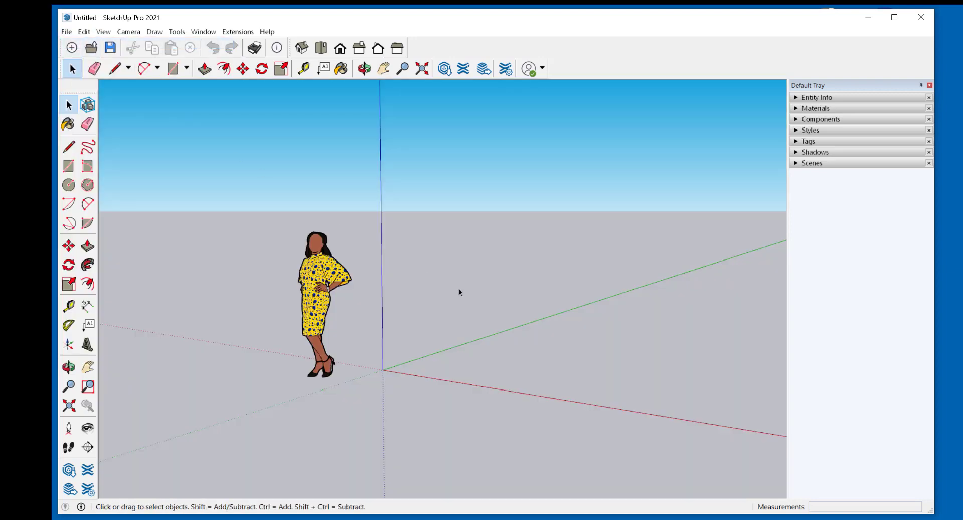
middle_drag(499, 291, 497, 316)
click(324, 289)
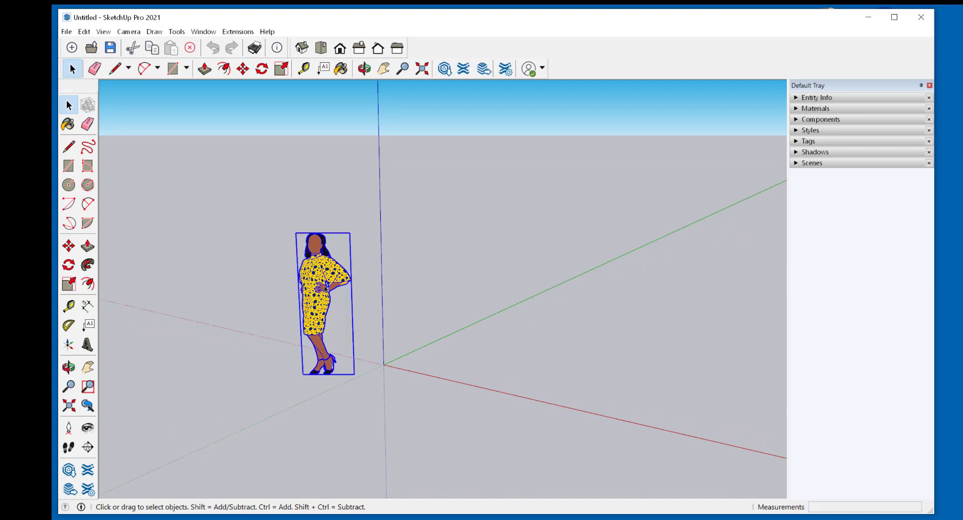
key(Delete)
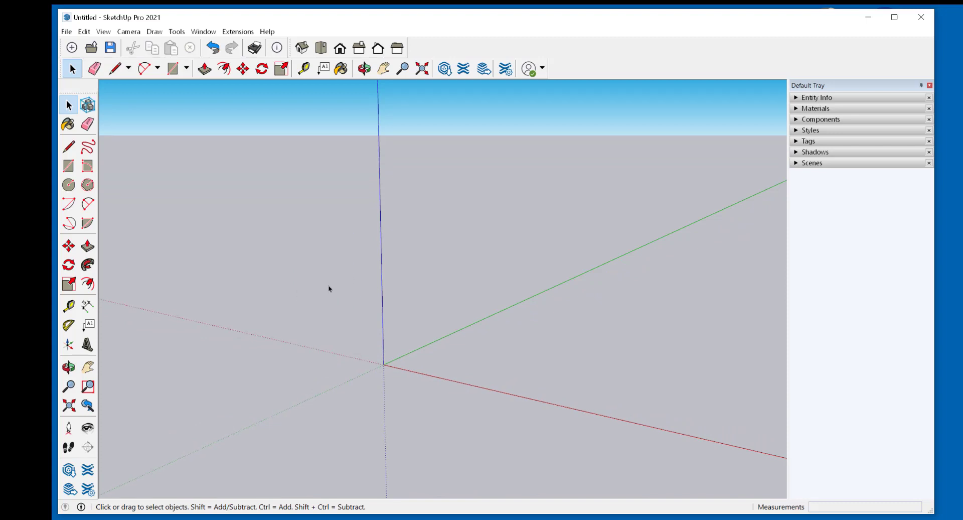
In Top view, draw a 10' rectangle starting from the origin.
click(321, 48)
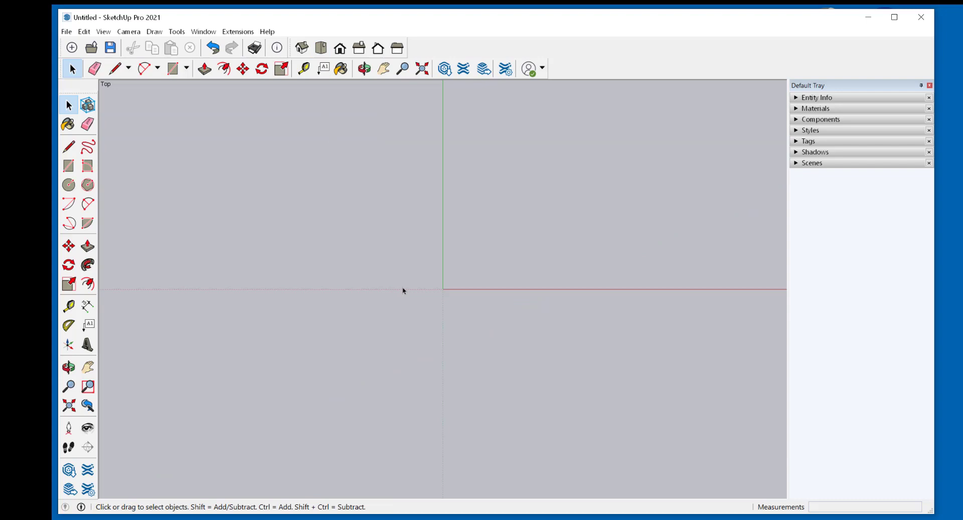
key(r)
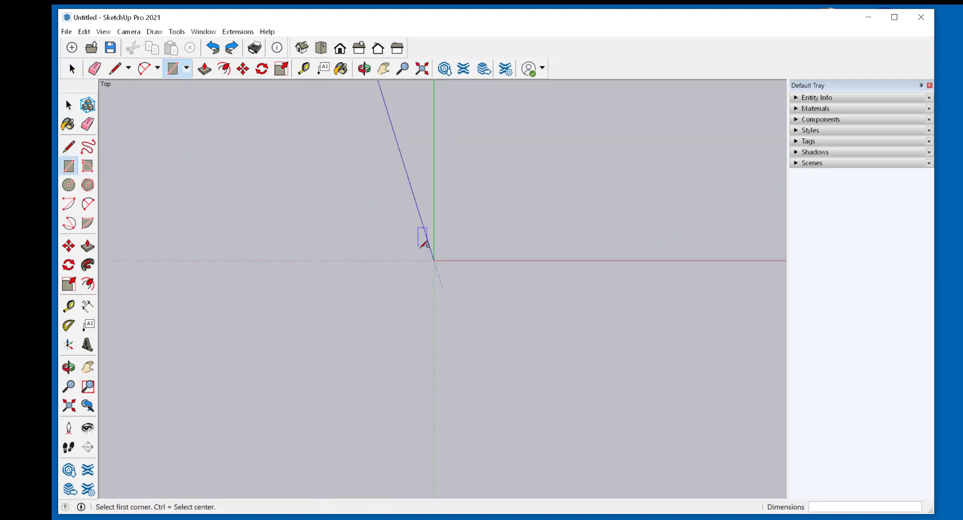
click(434, 260)
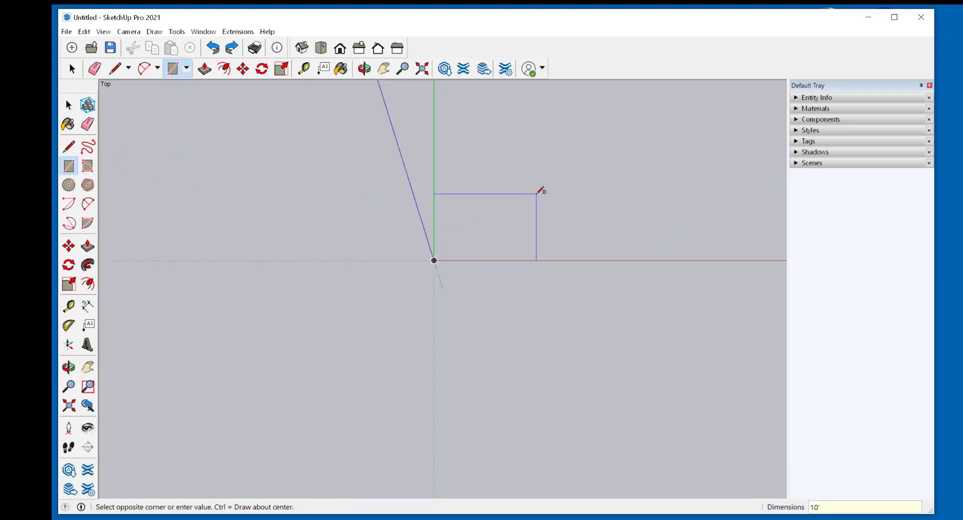
text(10')
key(Return)
middle_drag(554, 280, 472, 147)
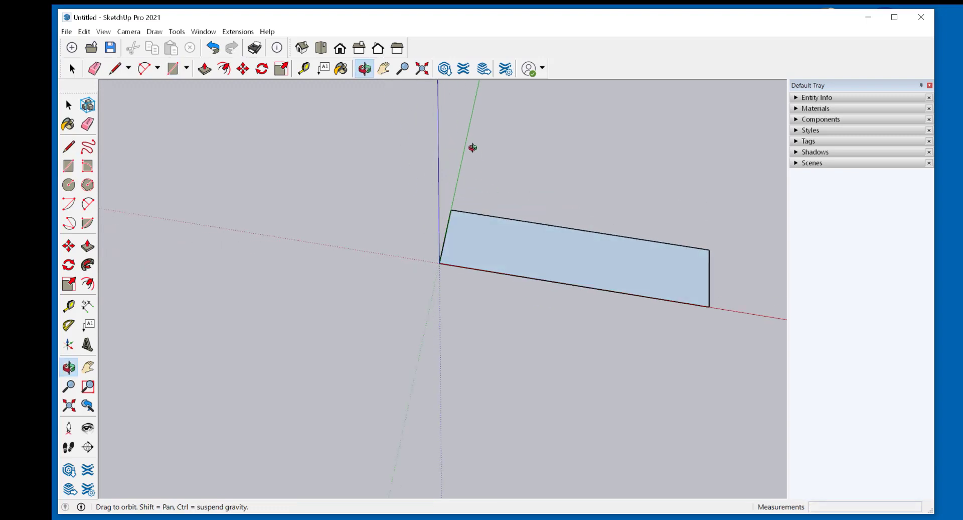
drag(473, 147, 529, 301)
key(r)
key(shift+z)
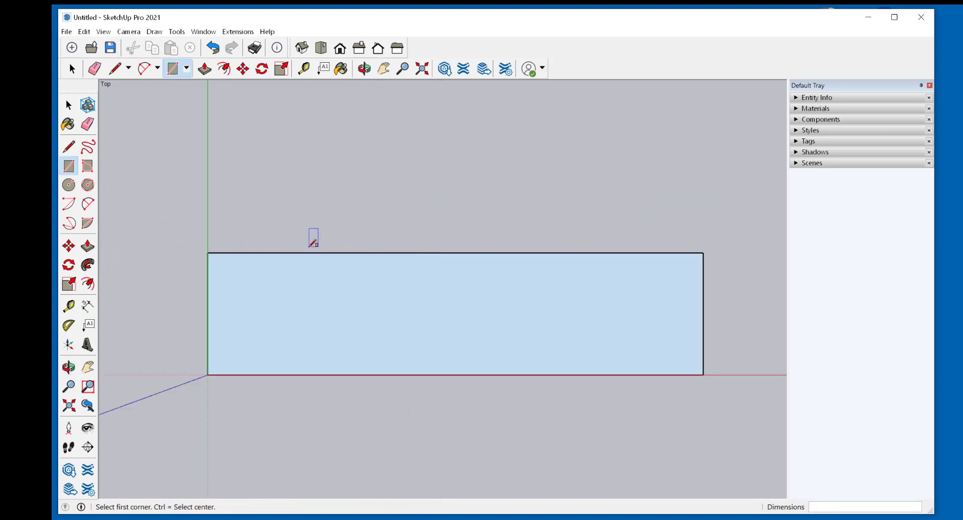
scroll(310, 246, down, 1)
Draw shallow two-point arcs along the rectangle's top and left edges.
click(88, 203)
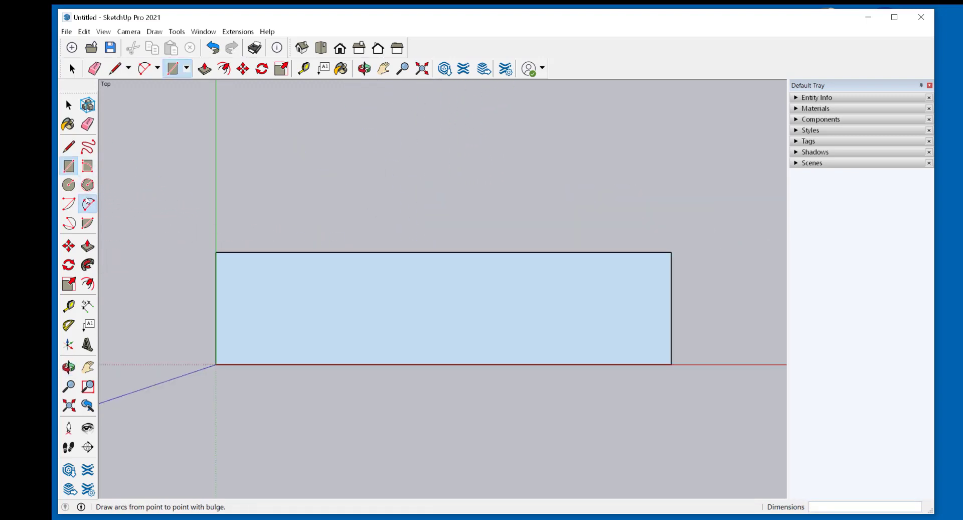
click(216, 251)
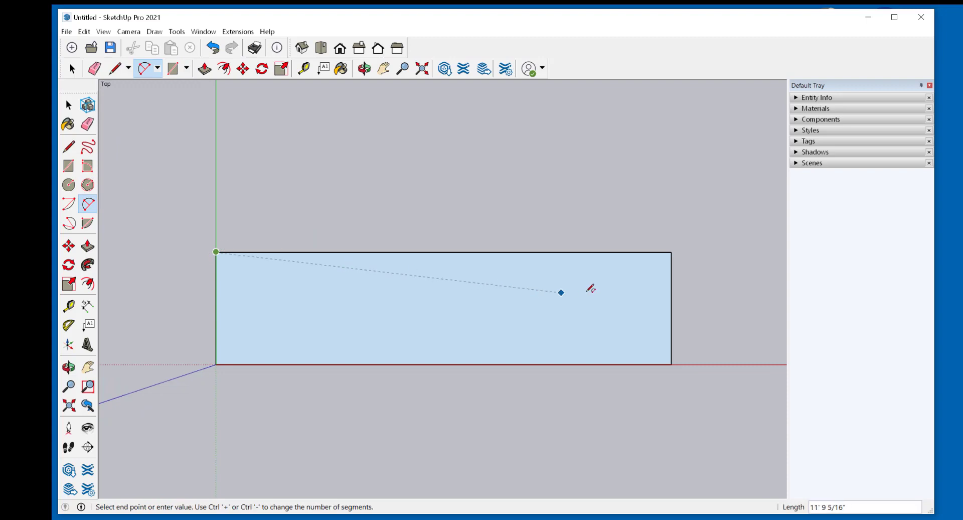
click(672, 251)
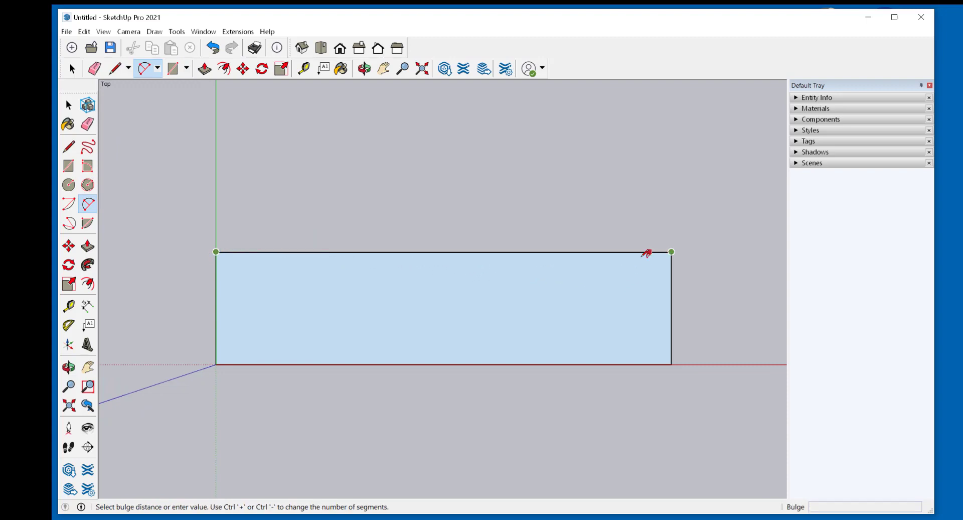
click(516, 266)
click(216, 251)
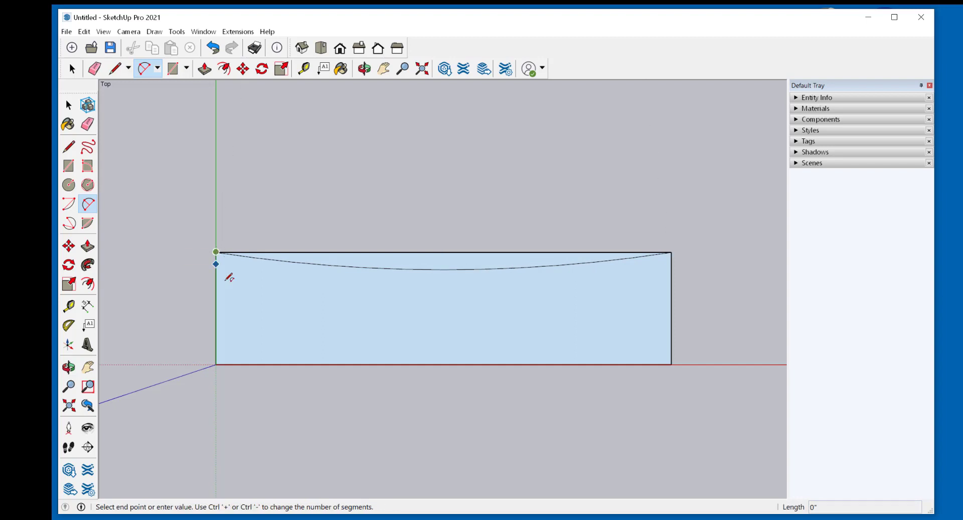
click(221, 361)
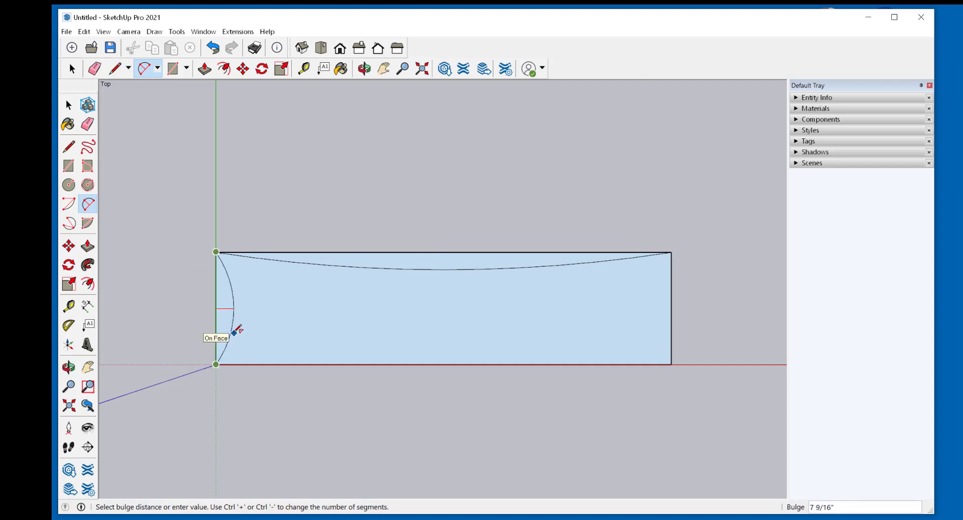
scroll(228, 324, up, 1)
click(232, 322)
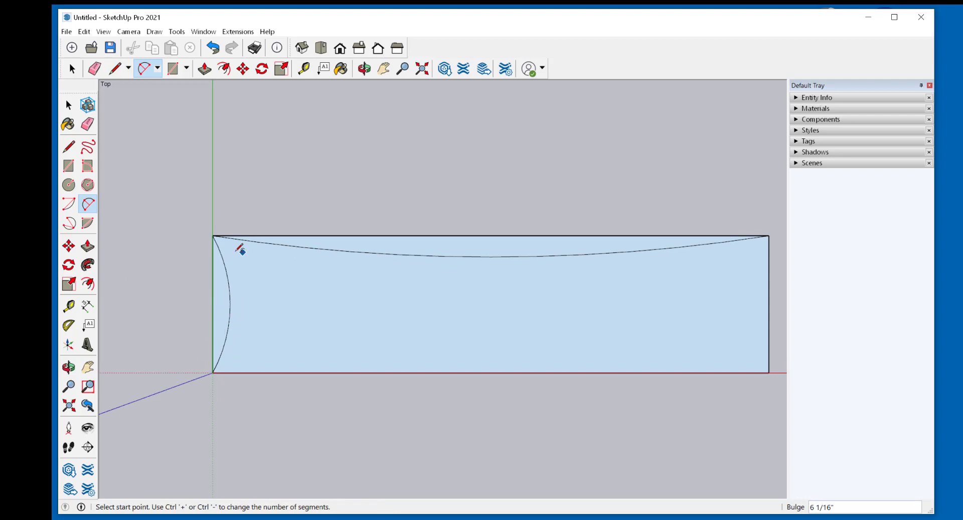
Add a small rounded arc joining the top and left curves at the corner.
scroll(244, 247, up, 2)
scroll(251, 244, up, 1)
click(245, 229)
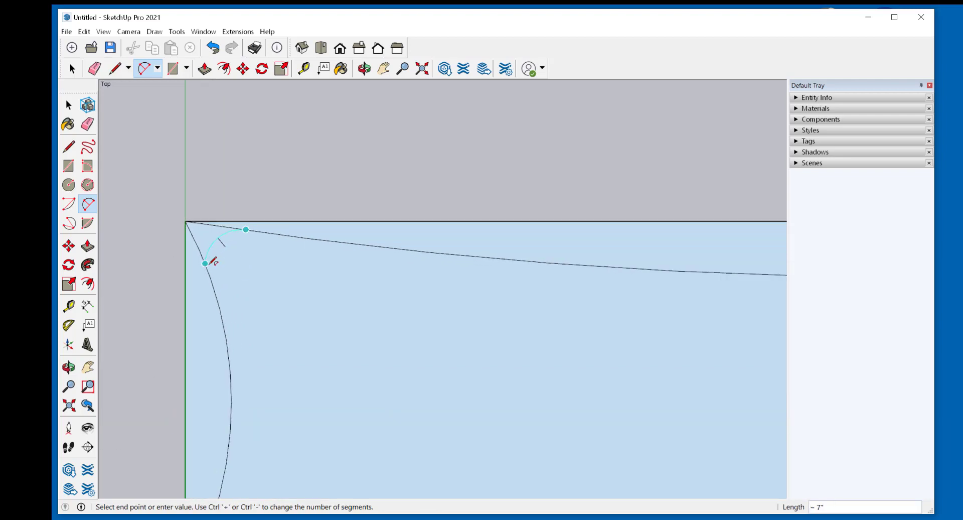
click(206, 262)
scroll(208, 261, up, 1)
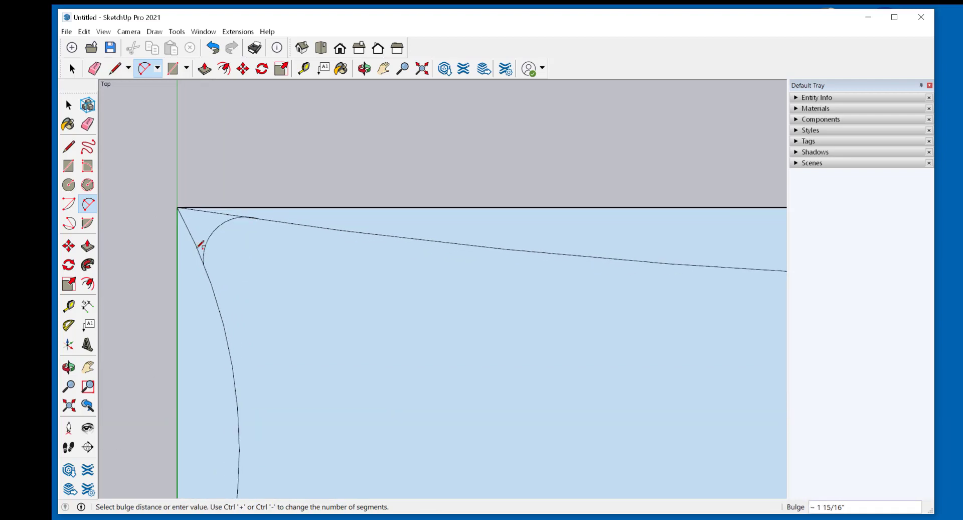
click(201, 243)
scroll(402, 303, down, 3)
shift+middle_drag(402, 303, 244, 231)
scroll(351, 266, down, 1)
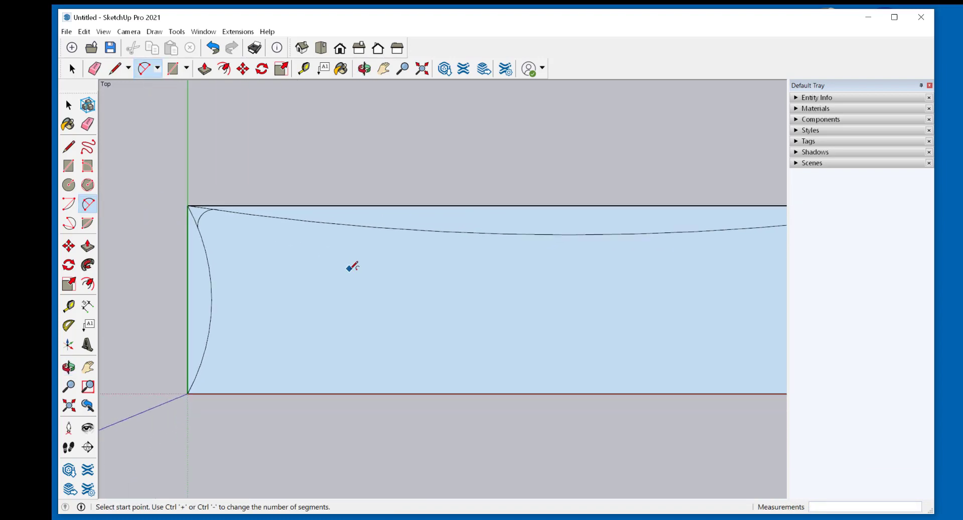
Erase the two leftover short edges at the rounded top-left corner.
click(87, 124)
scroll(208, 207, up, 3)
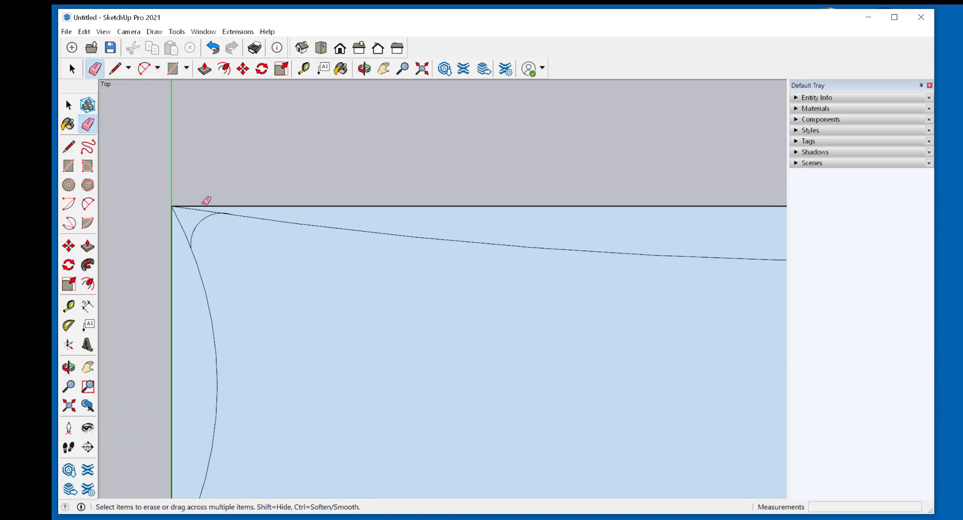
click(206, 212)
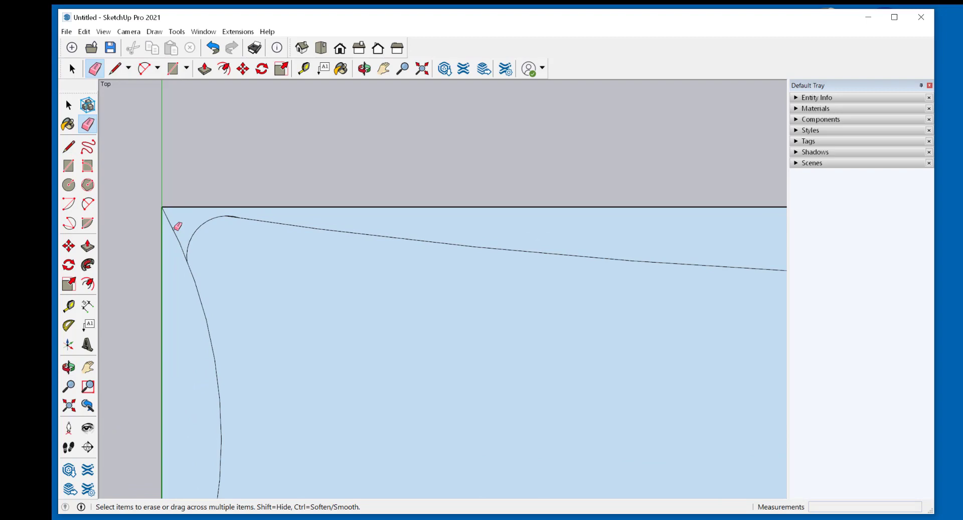
mouse_move(244, 208)
middle_down()
mouse_move(232, 211)
mouse_move(348, 232)
mouse_move(344, 249)
mouse_move(237, 208)
middle_up()
click(221, 224)
scroll(342, 258, down, 5)
Draw a vertical line down from the top edge's midpoint and a 2 3/4" horizontal line from the left curve.
click(75, 146)
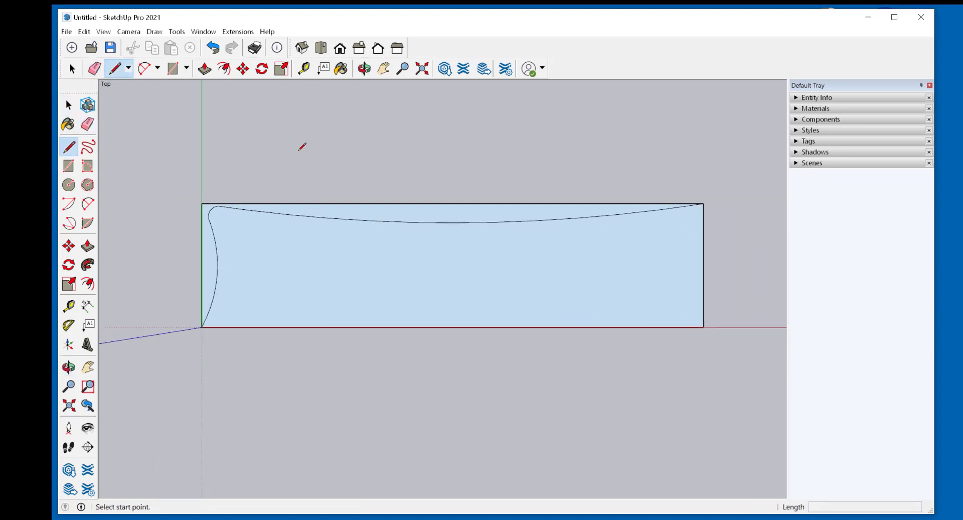
click(452, 204)
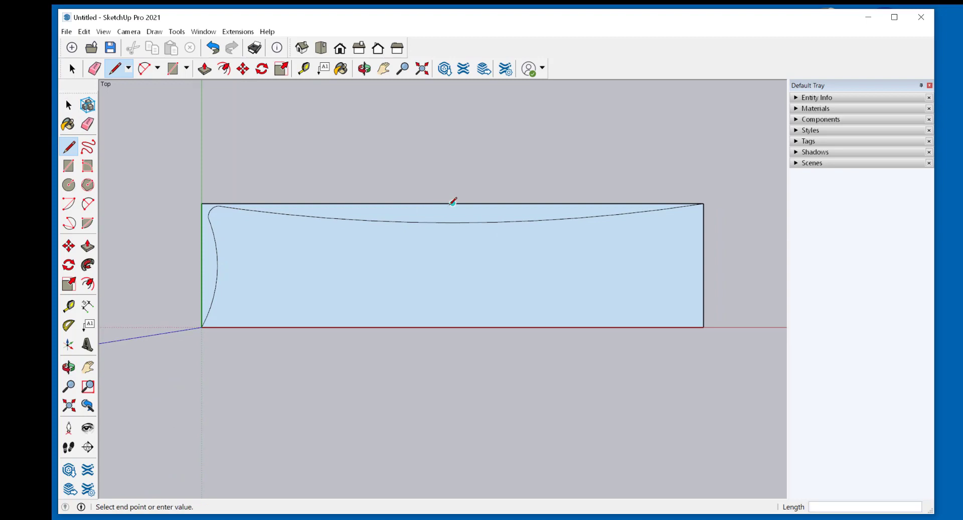
click(453, 376)
key(Escape)
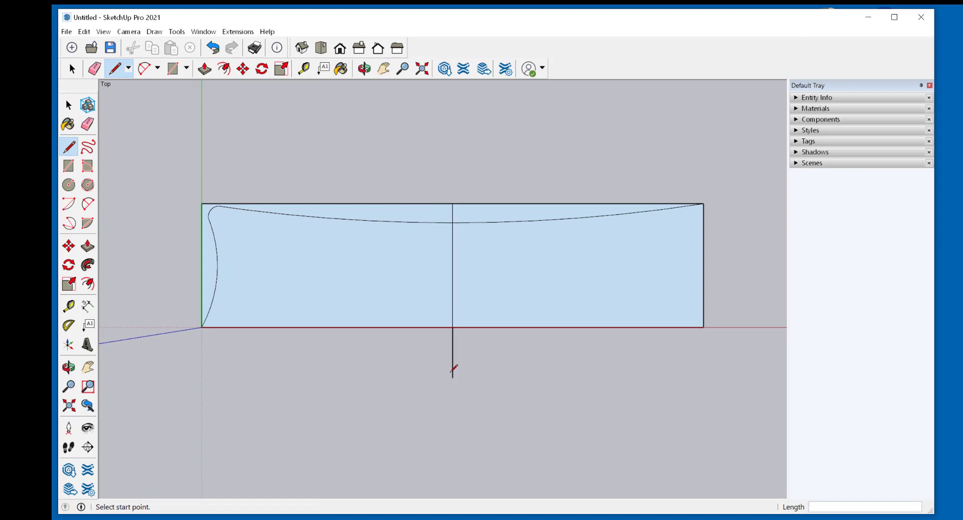
click(201, 264)
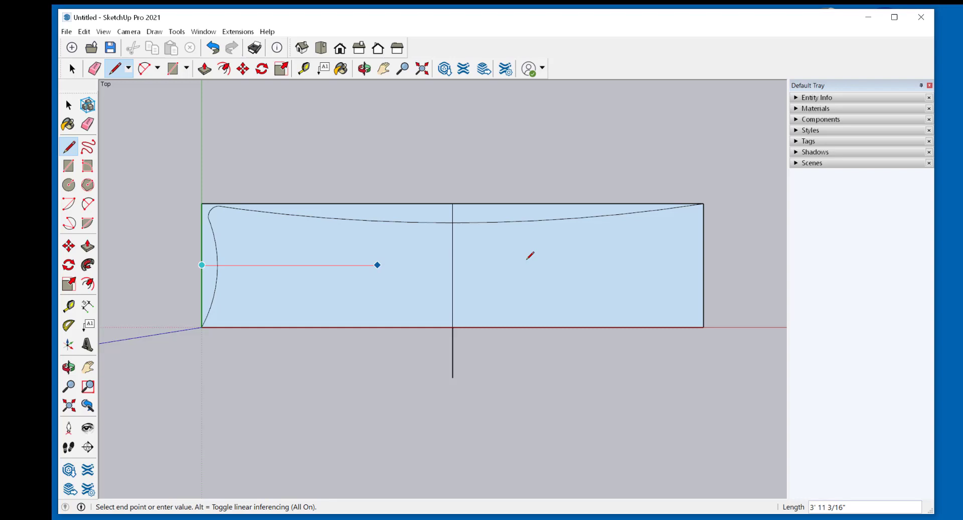
text(2 3/4")
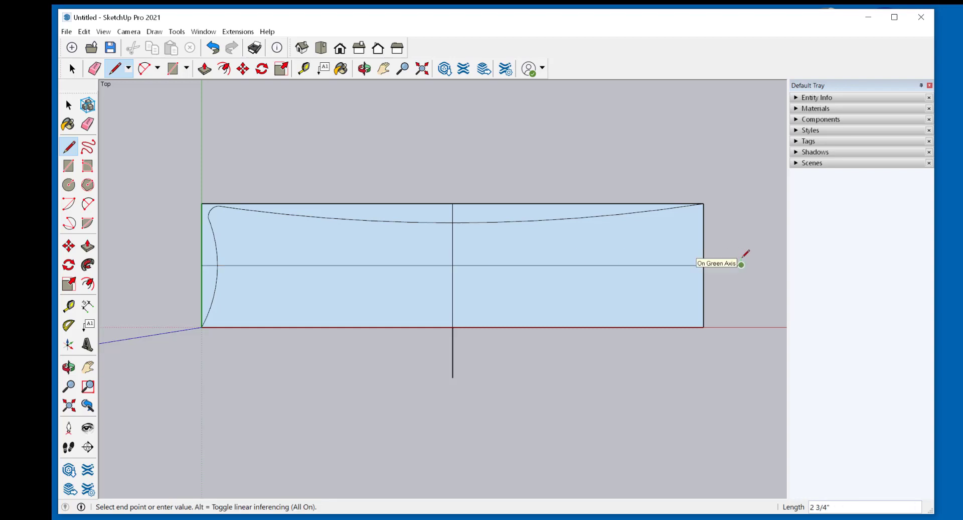
key(Return)
key(Escape)
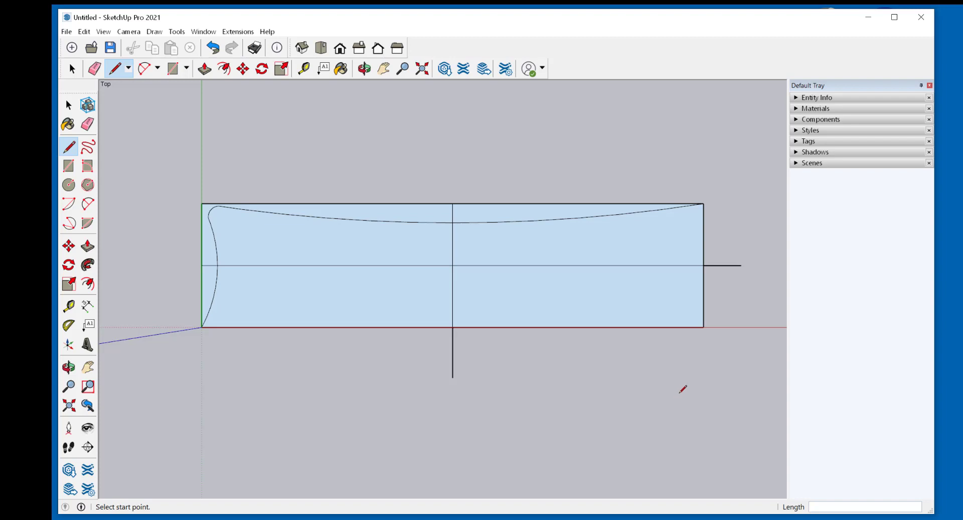
Erase the right half of the curved top line.
click(69, 105)
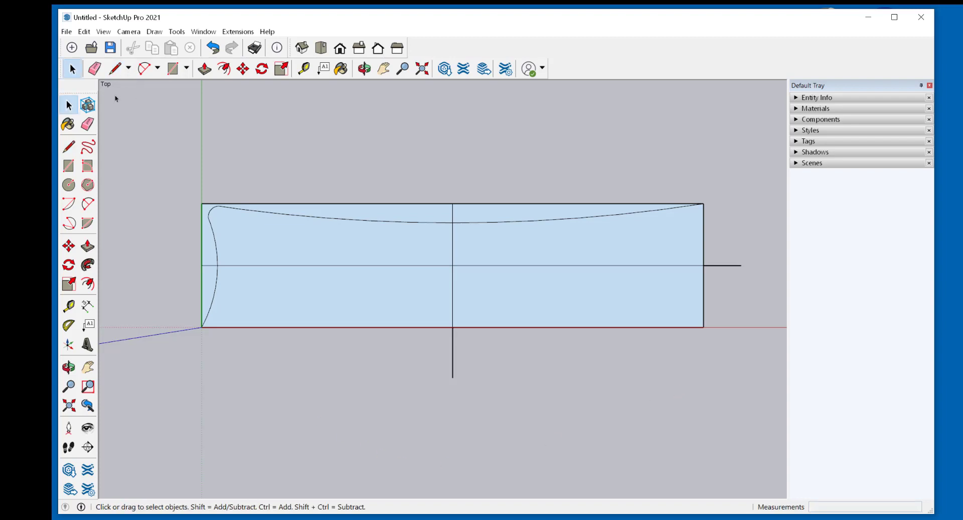
click(87, 123)
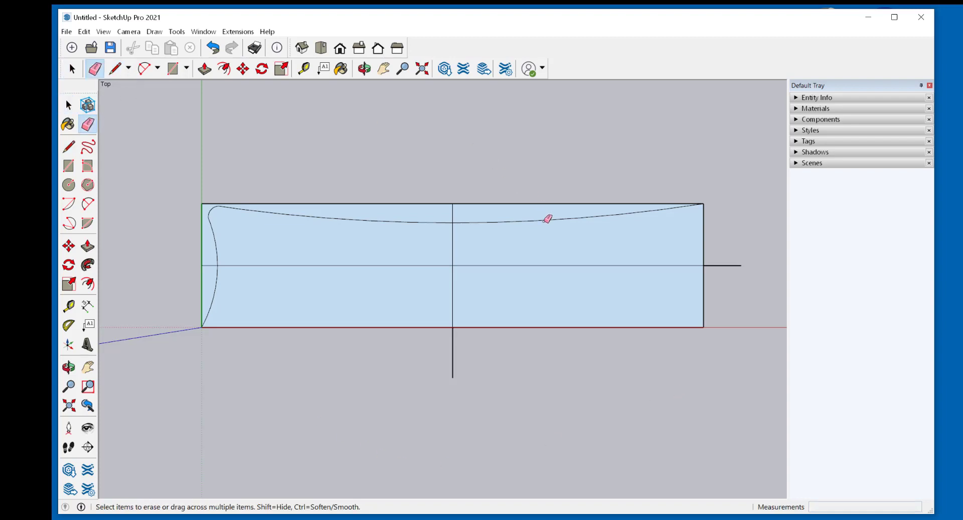
click(546, 219)
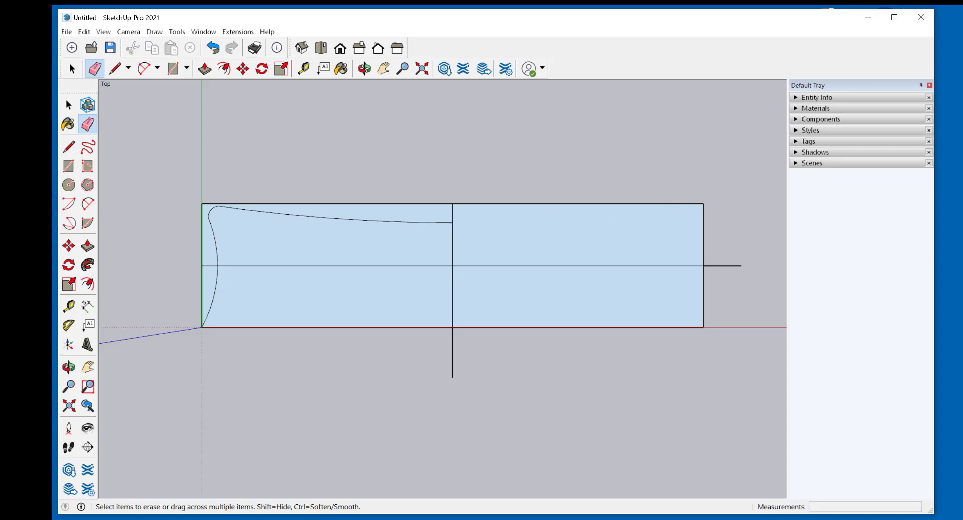
click(70, 104)
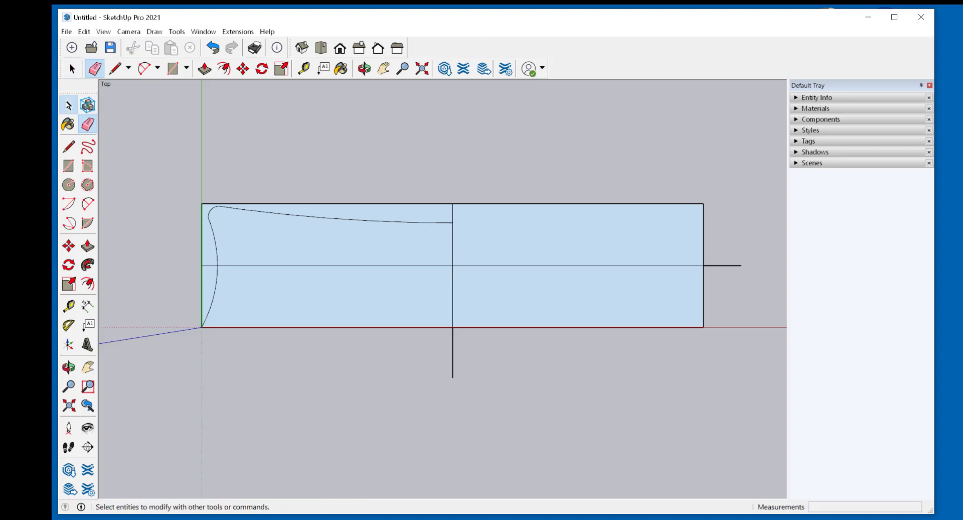
Copy the curved top edge and corner curve to the right of the rectangle.
click(365, 221)
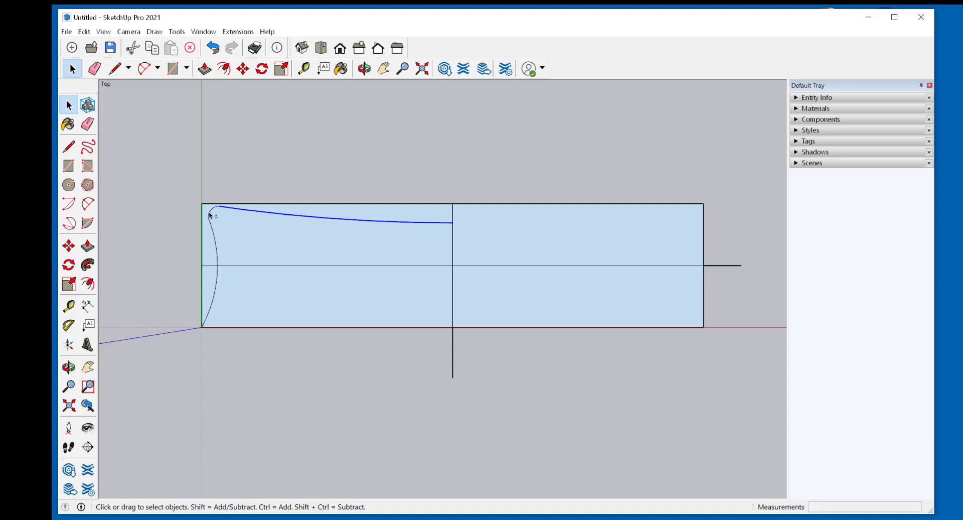
shift+click(215, 242)
click(69, 245)
scroll(202, 233, down, 2)
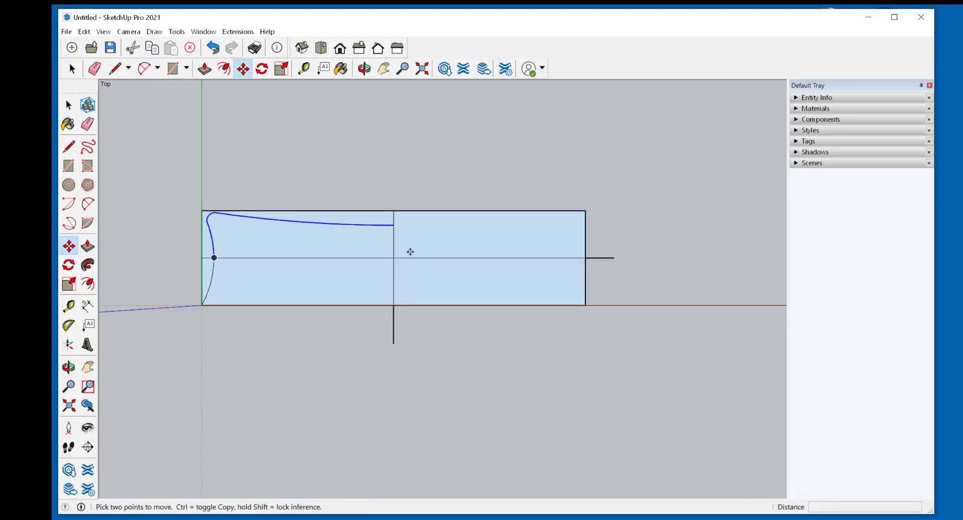
click(394, 225)
key(ctrl)
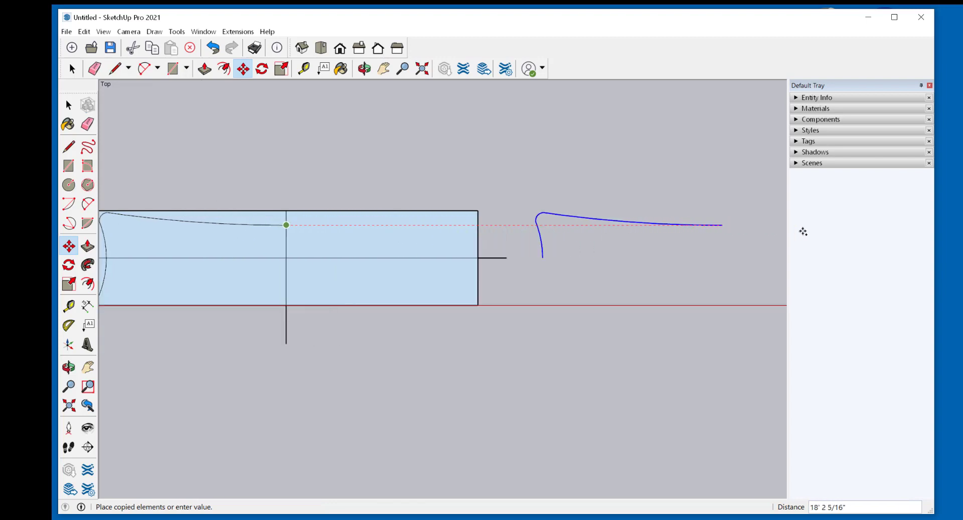
click(659, 225)
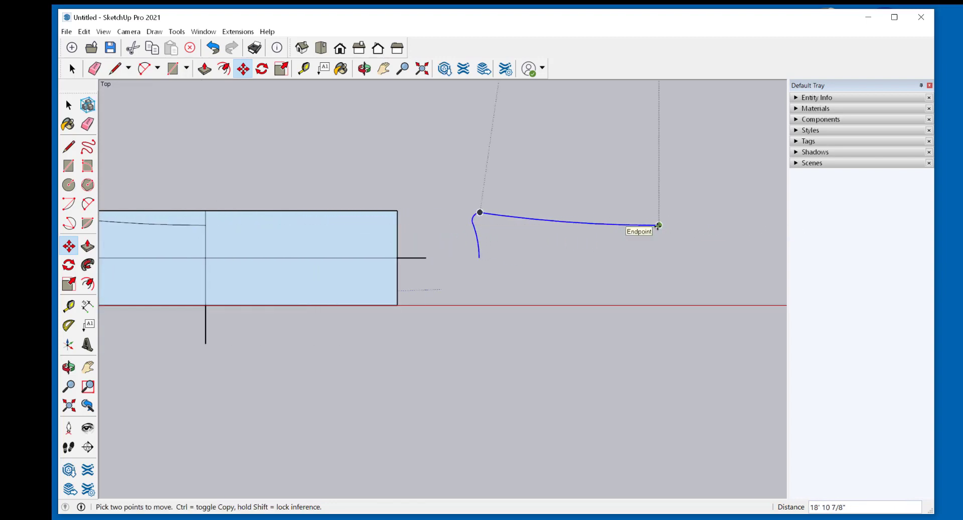
key(space)
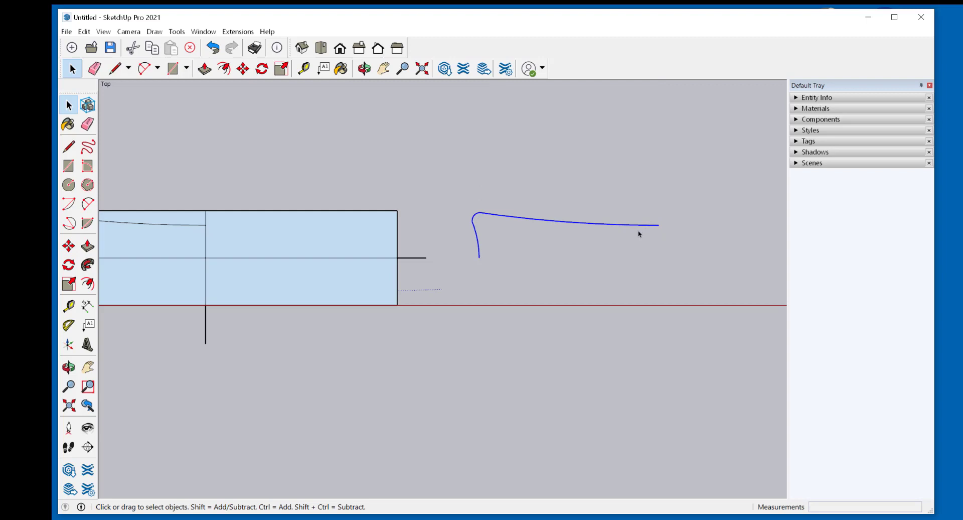
Flip the copied curves along the red direction and snap them onto the midline endpoint.
right_click(615, 227)
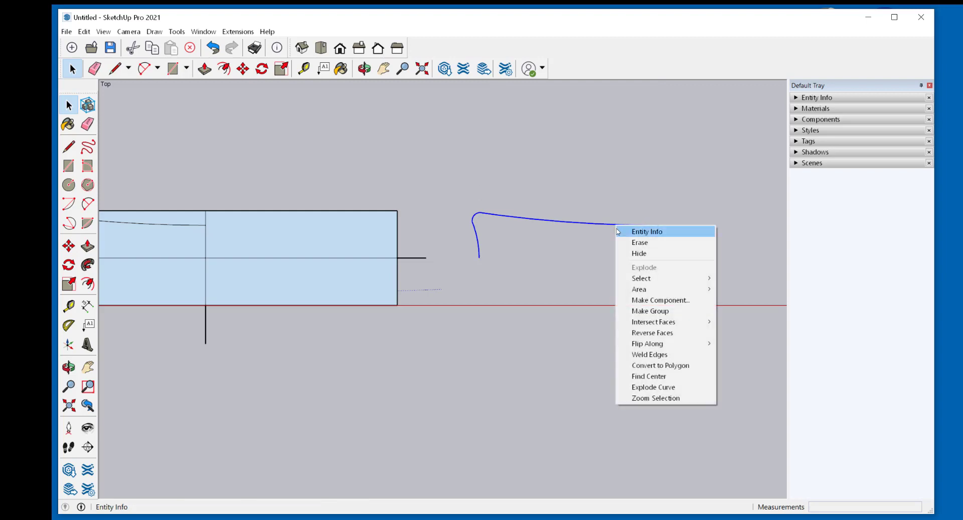
mouse_move(628, 344)
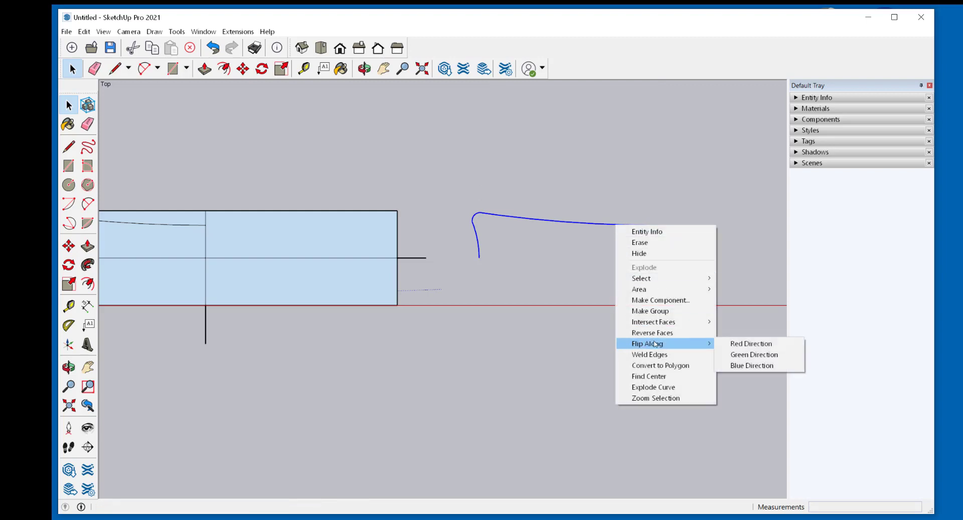
click(746, 343)
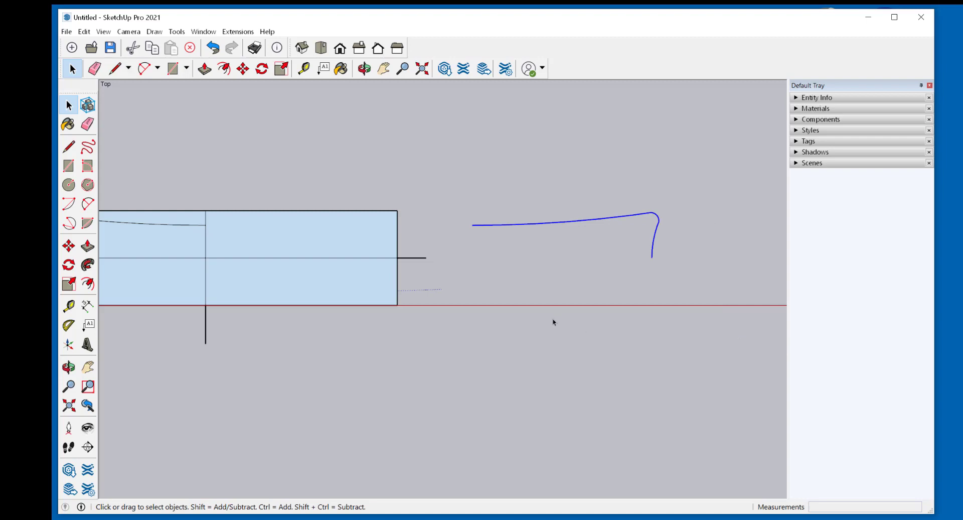
scroll(551, 317, down, 2)
click(69, 245)
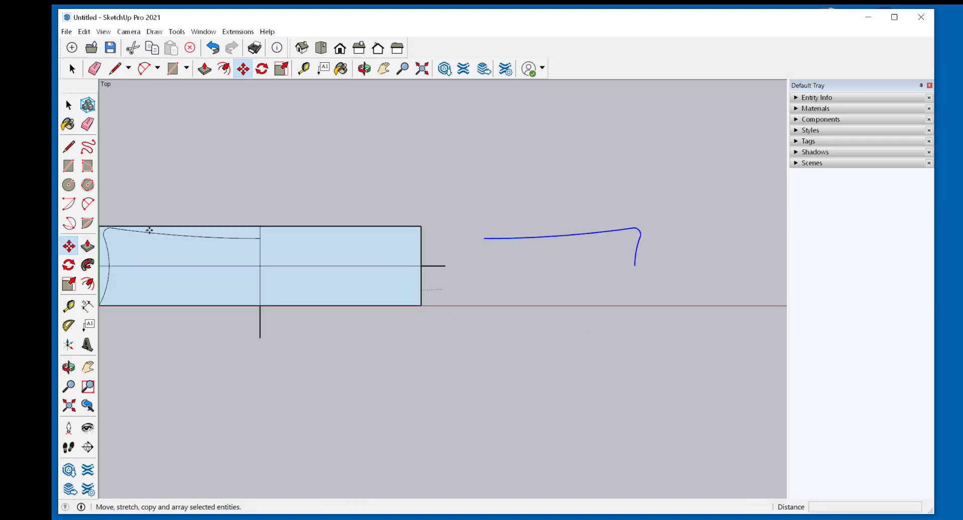
click(483, 239)
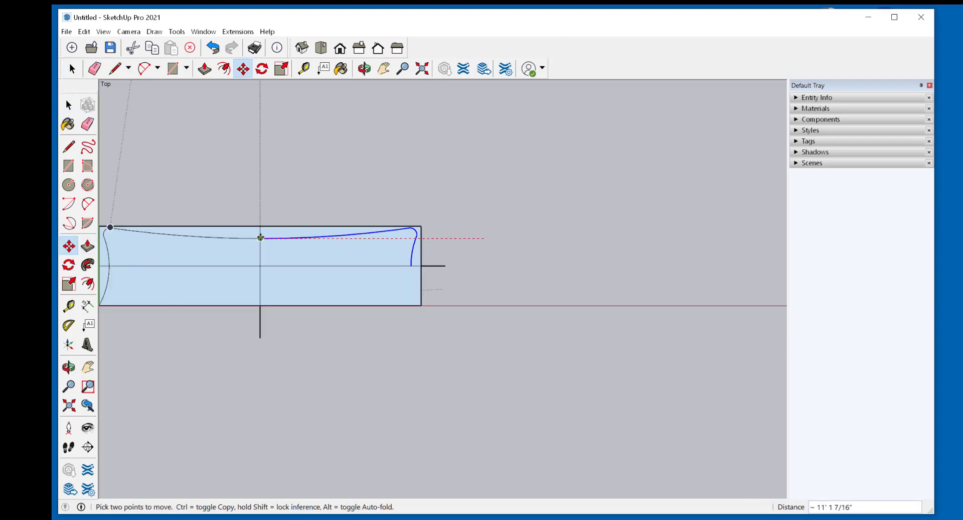
click(260, 237)
key(space)
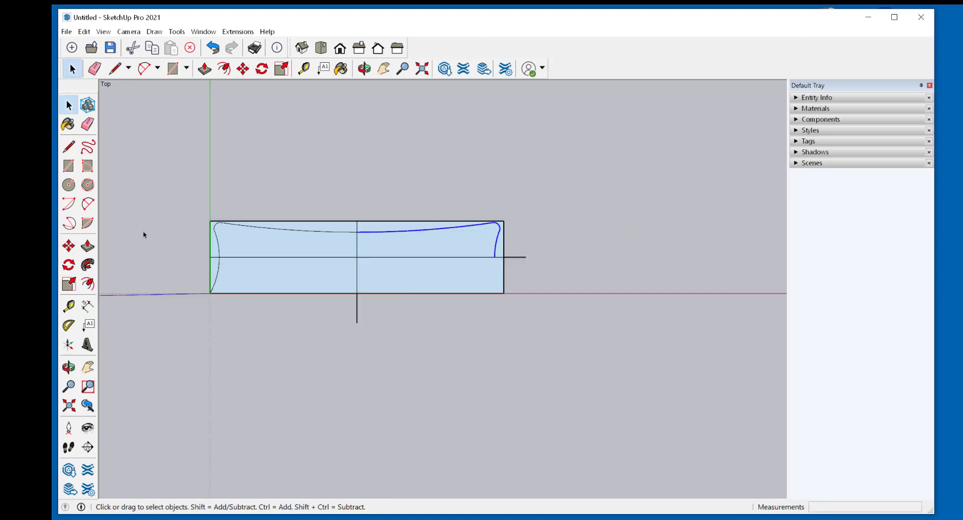
Erase the leftover lower-left arc.
click(217, 276)
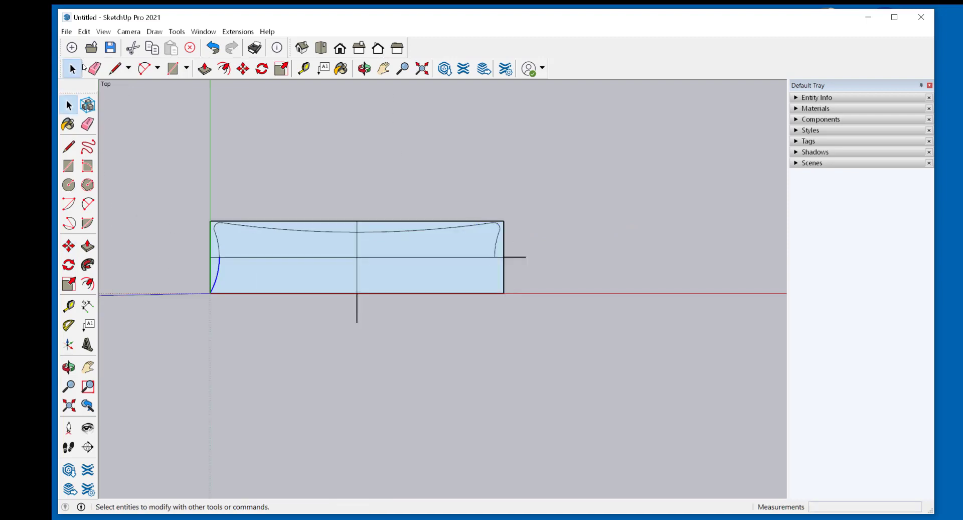
click(88, 124)
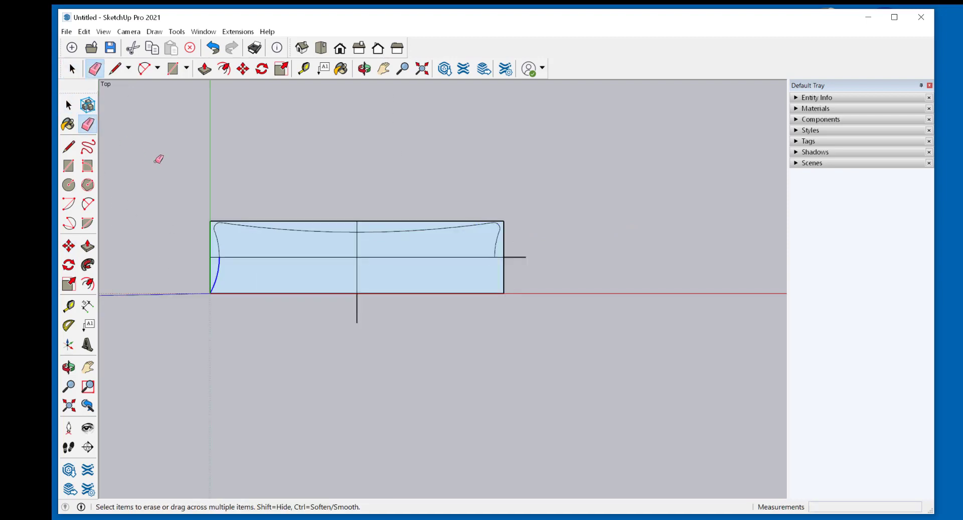
click(218, 274)
key(space)
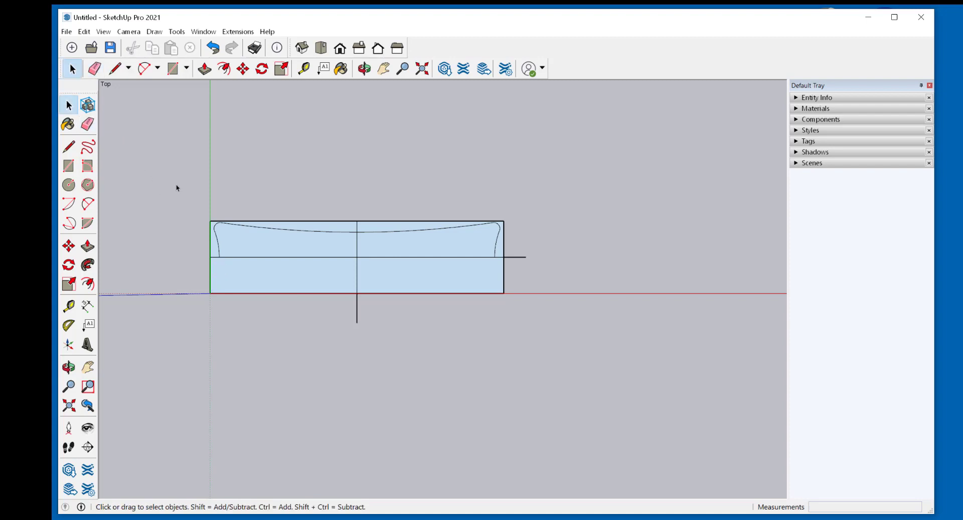
click(88, 124)
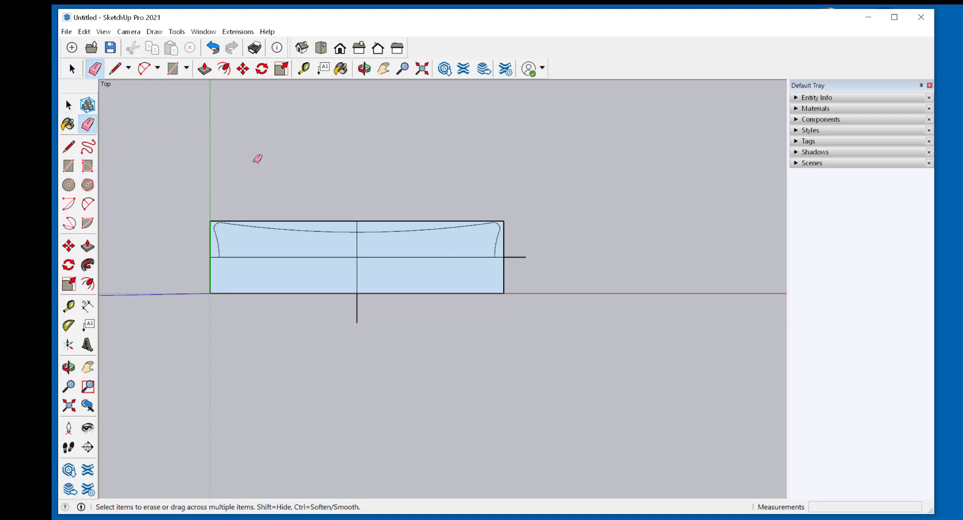
Erase both halves of the straight top edge and the stray vertical line at the right end.
click(382, 220)
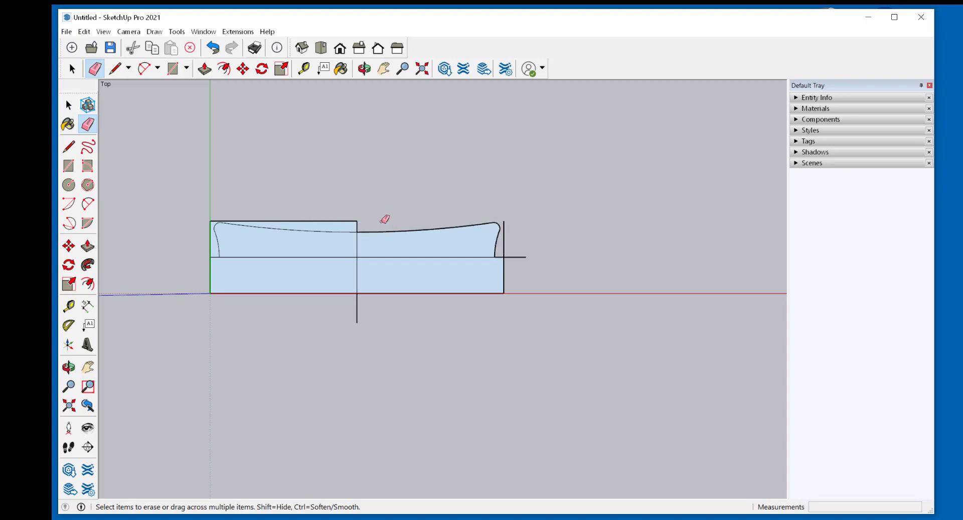
click(344, 221)
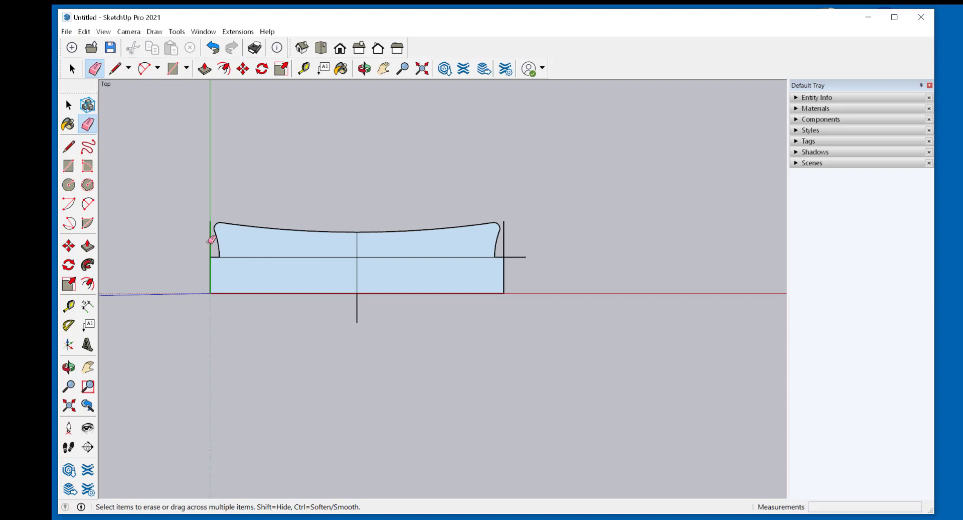
click(503, 243)
click(69, 105)
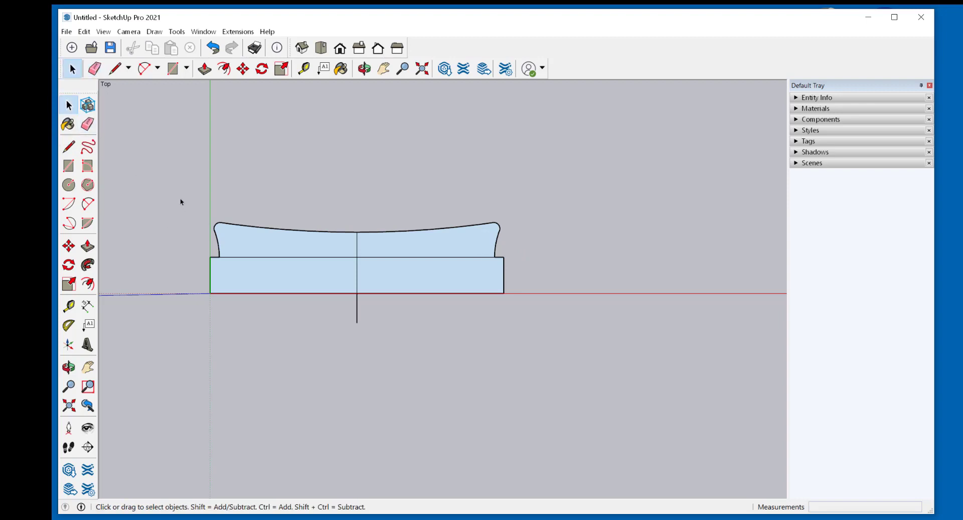
Copy the upper cushion shape below the original and flip the copy along the green direction.
drag(181, 188, 499, 265)
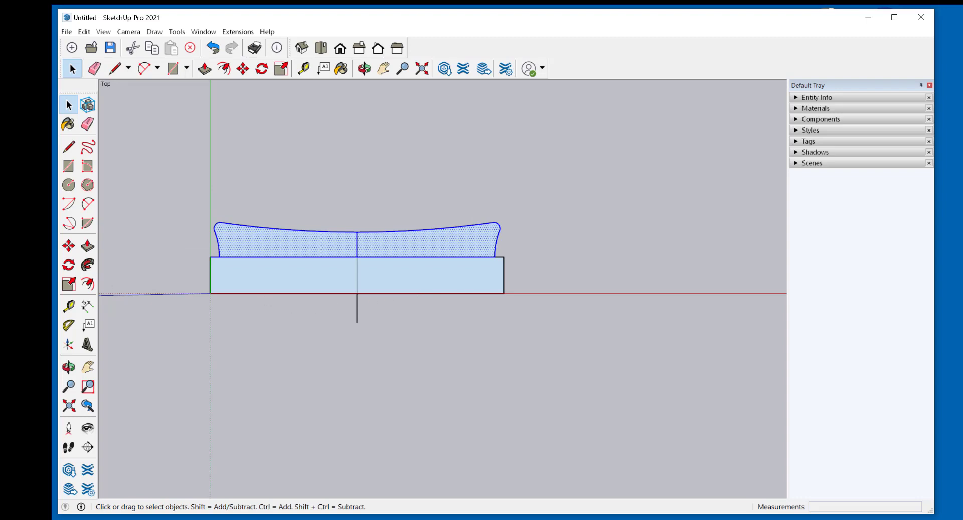
click(69, 245)
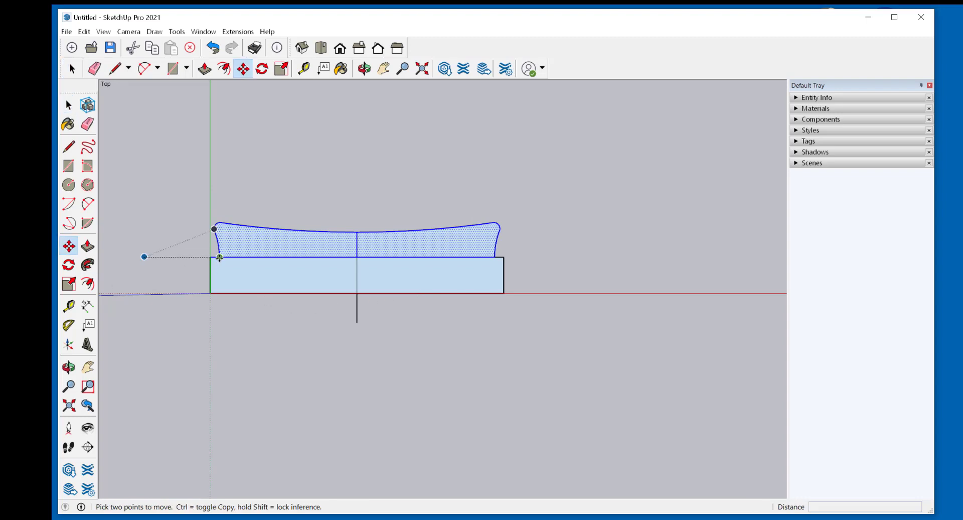
click(219, 257)
key(ctrl)
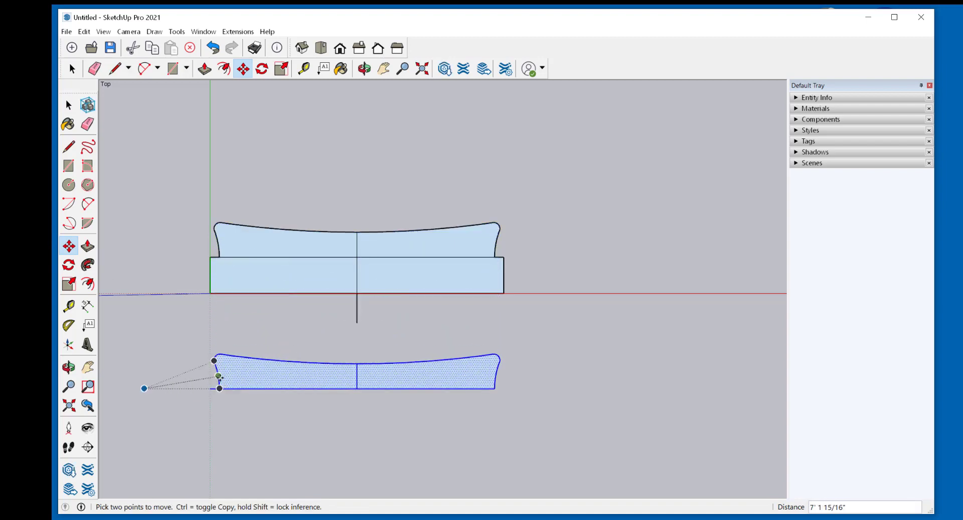
click(220, 388)
key(space)
right_click(267, 362)
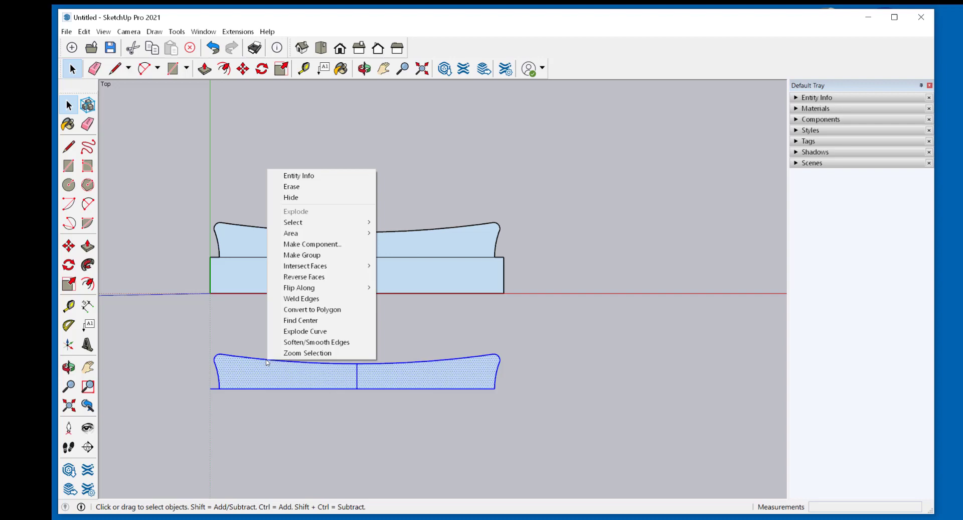
mouse_move(301, 287)
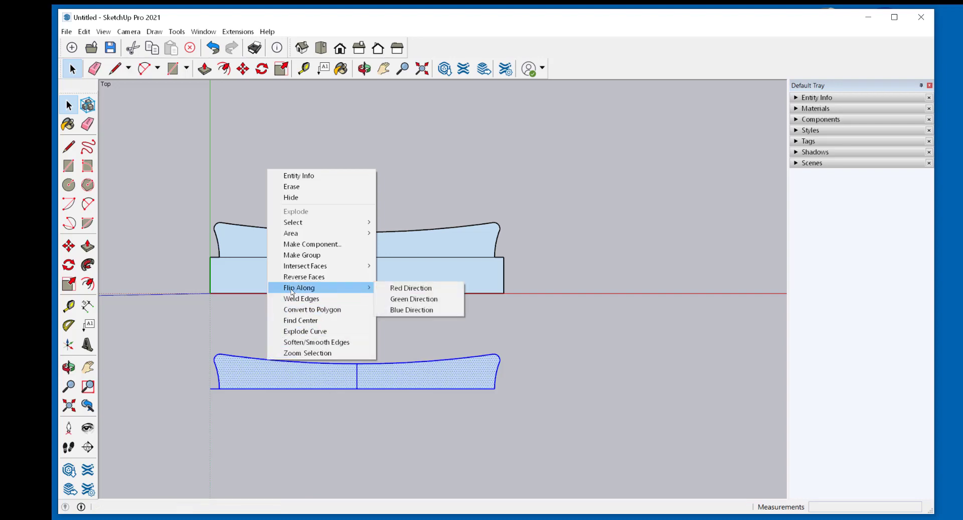
click(413, 299)
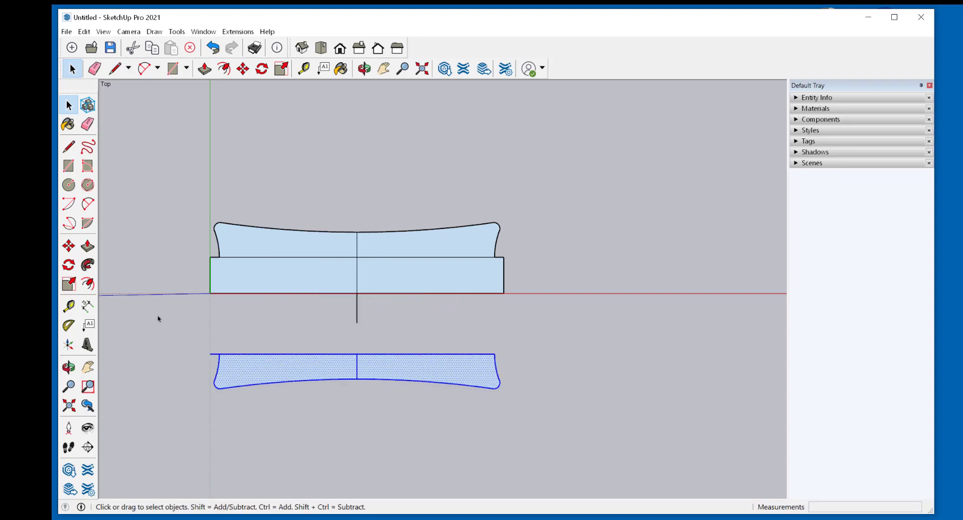
Move the flipped shape so its top-left corner snaps onto the rectangle's top-left corner.
click(69, 246)
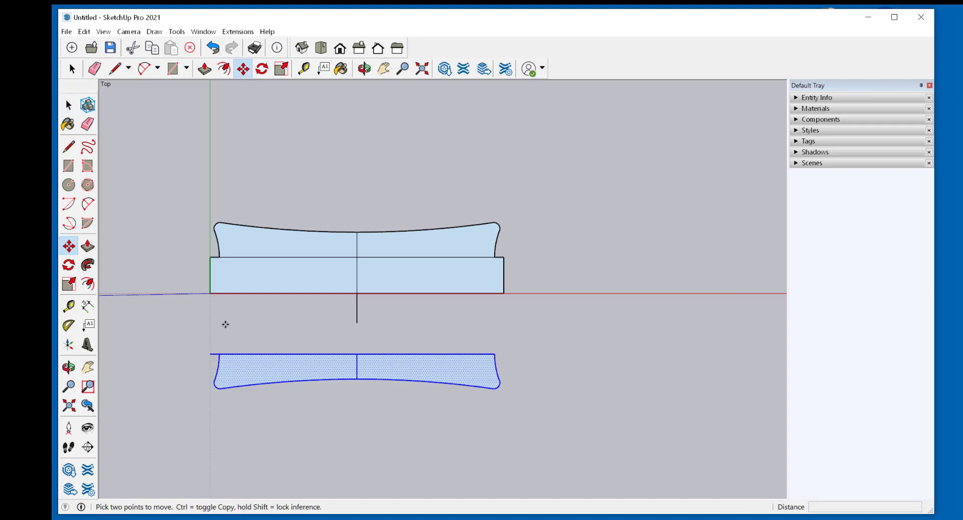
click(219, 354)
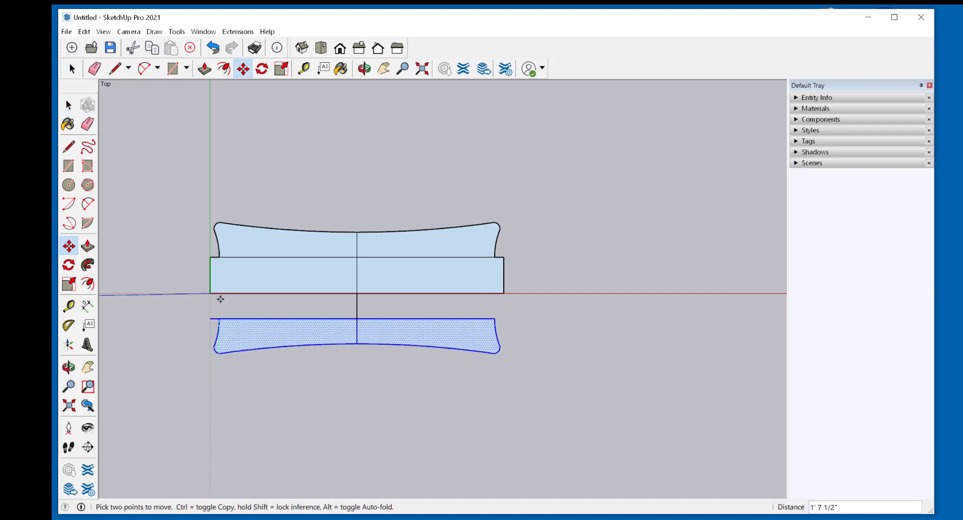
scroll(219, 263, up, 2)
scroll(218, 263, up, 1)
click(211, 253)
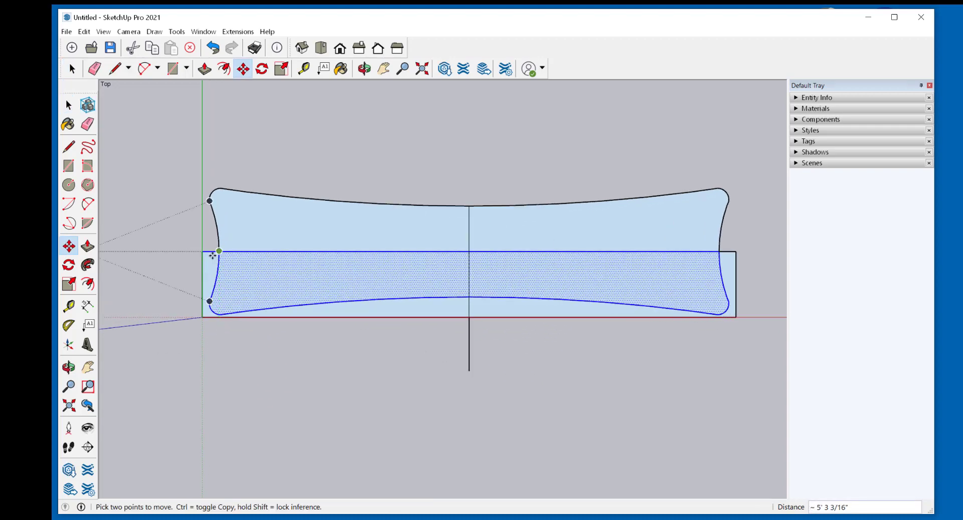
scroll(162, 275, down, 1)
scroll(162, 275, down, 1)
click(87, 124)
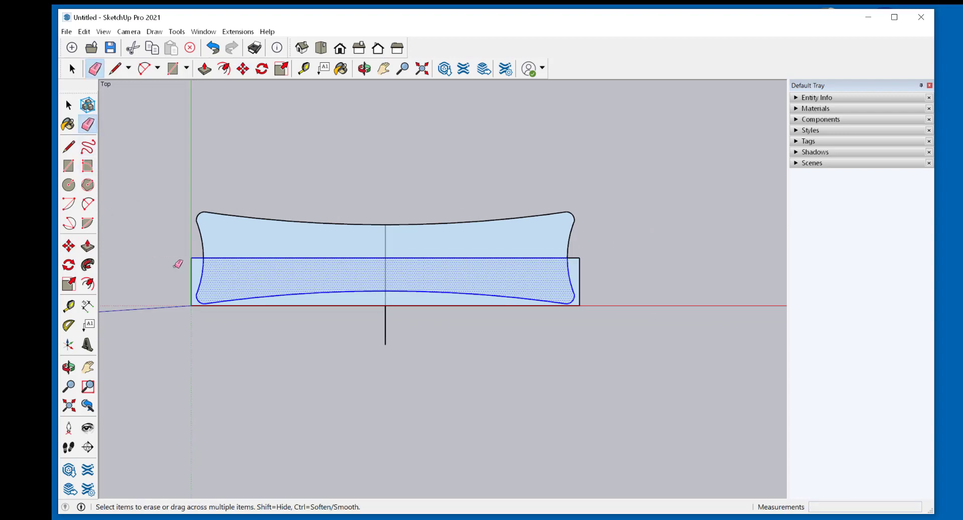
Erase the rectangle's left, bottom and right edges plus the centre lines, leaving one curved face.
click(194, 267)
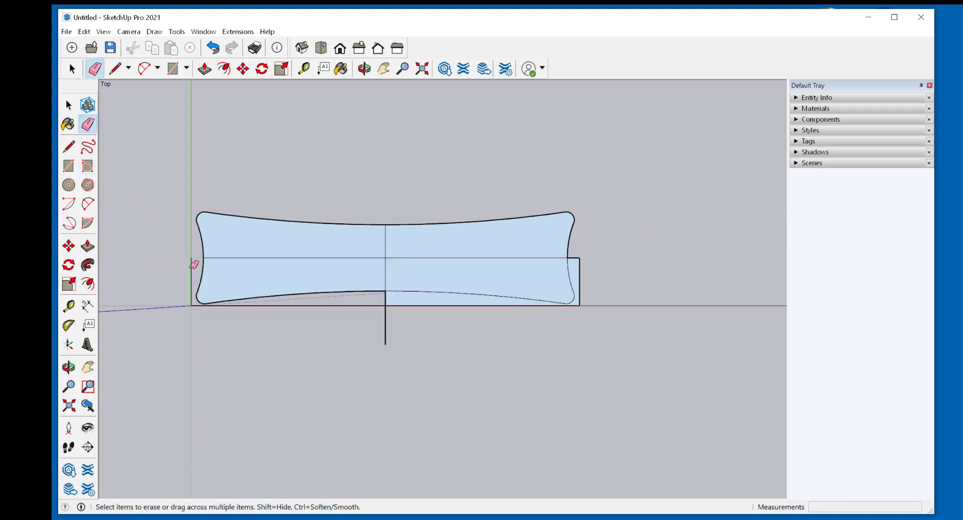
click(194, 267)
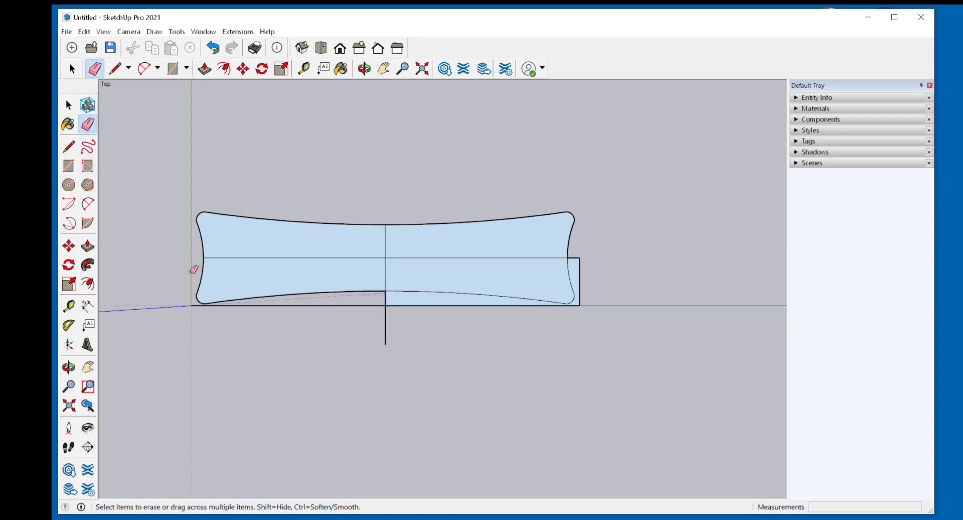
click(395, 305)
click(385, 317)
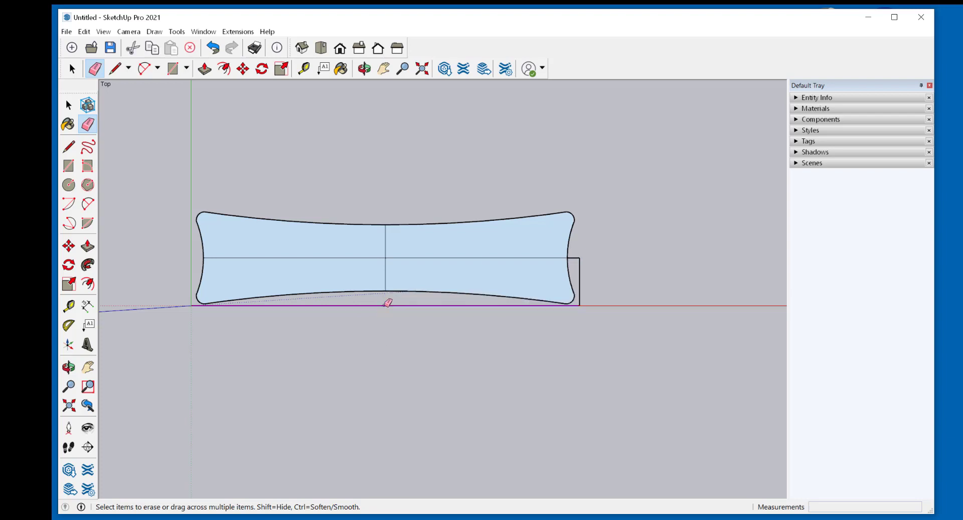
click(580, 266)
click(575, 257)
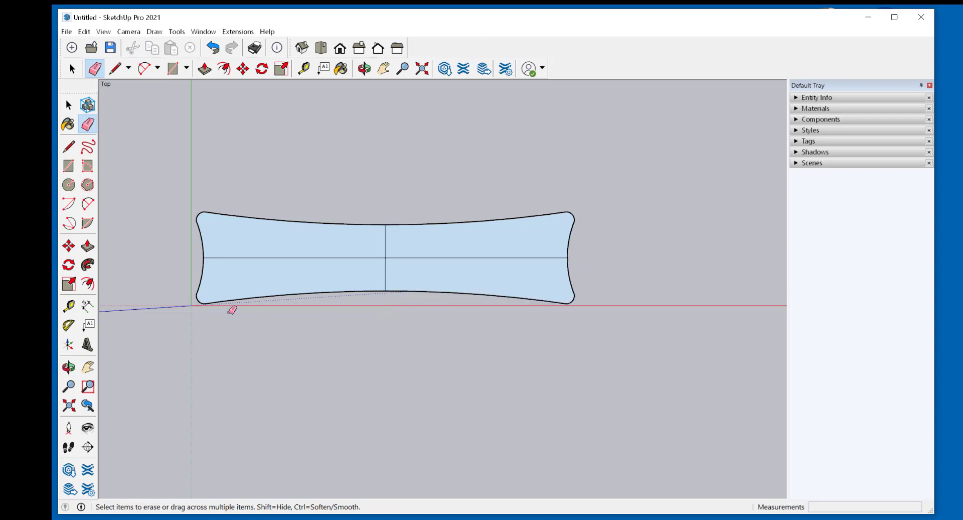
click(402, 257)
click(385, 243)
drag(368, 244, 408, 267)
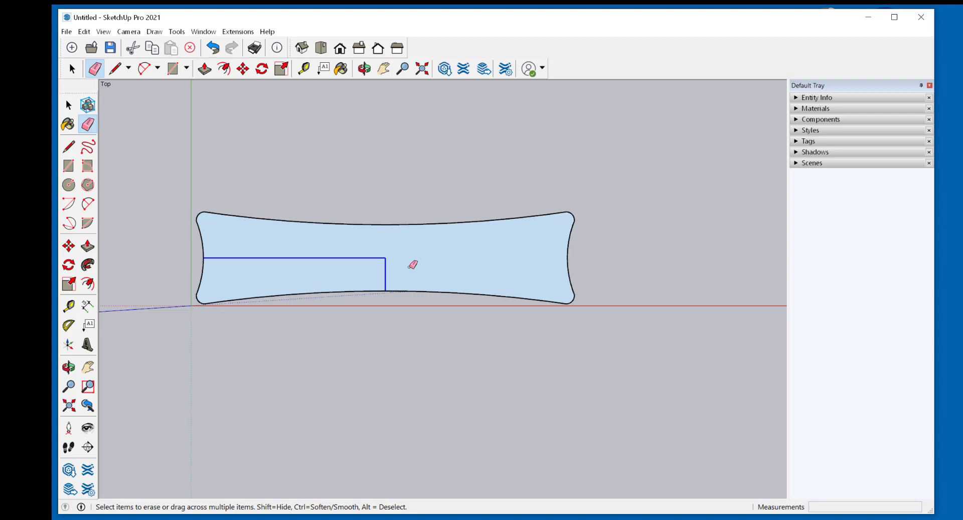
drag(409, 267, 410, 267)
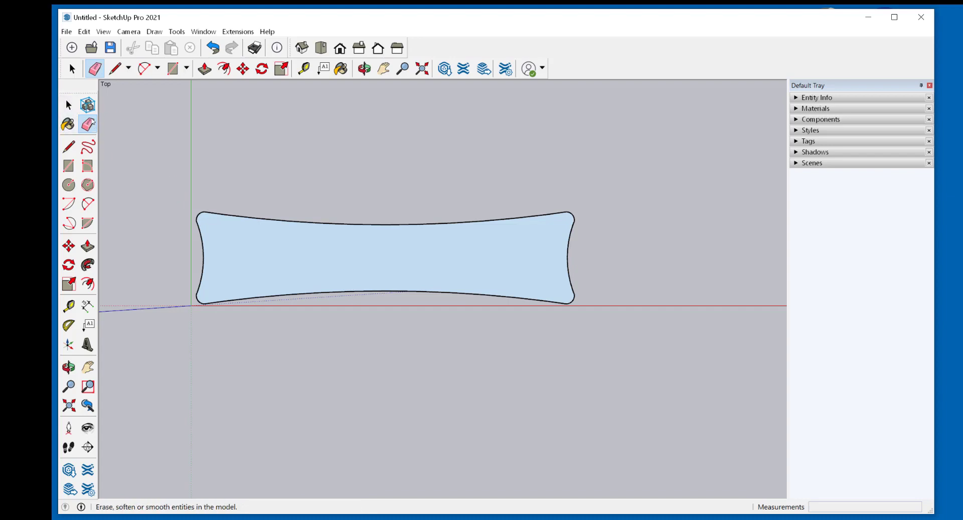
Select the bone-shaped face and offset its outline outward into a border band.
click(69, 104)
drag(178, 187, 608, 352)
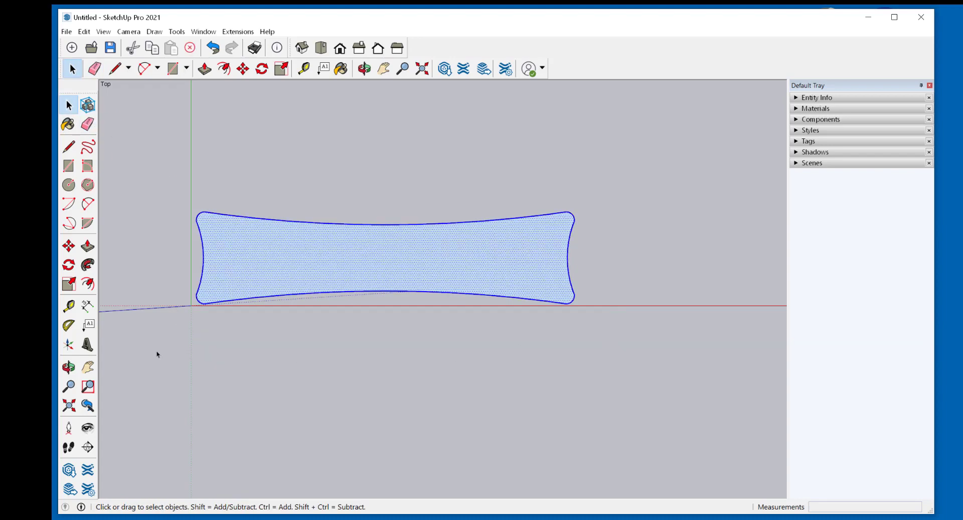
click(88, 283)
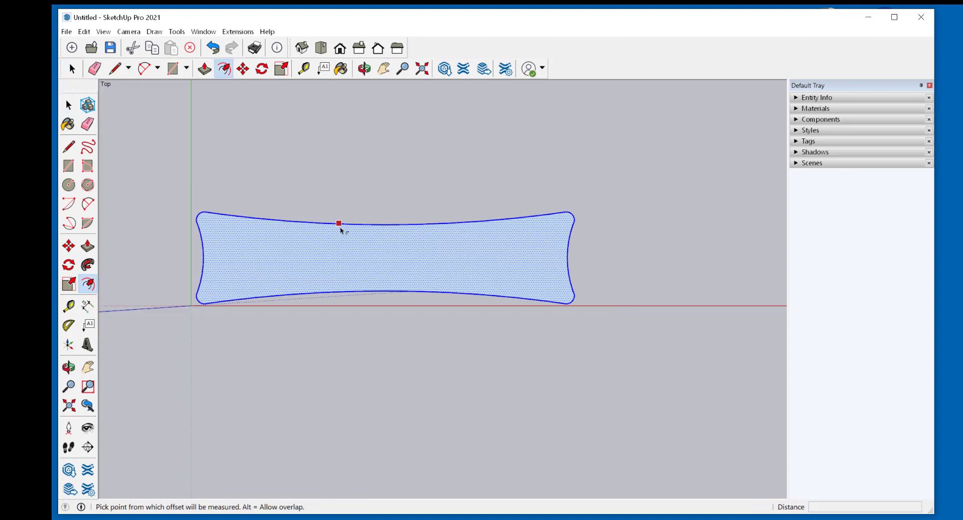
click(344, 230)
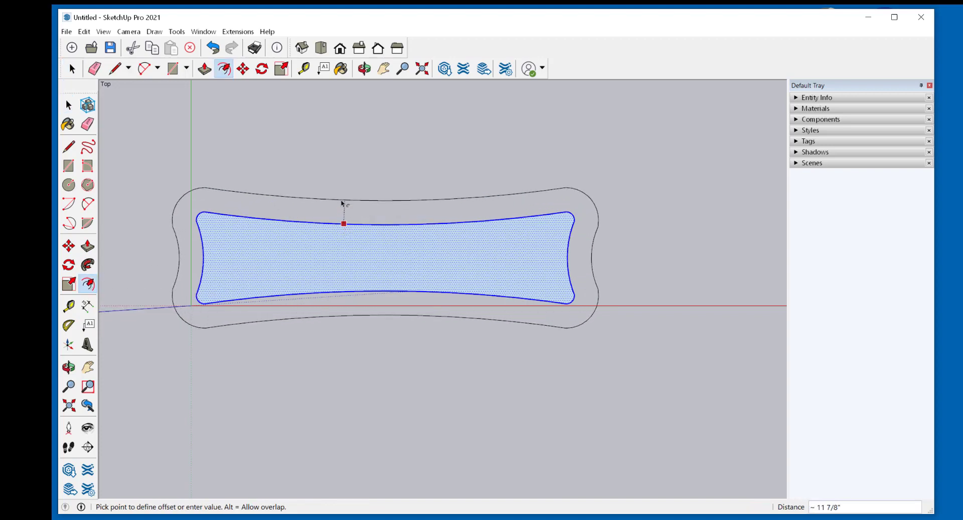
click(341, 203)
key(space)
Switch to the Iso view and orbit to a steeper angle on the flat shape.
click(301, 47)
scroll(544, 339, up, 3)
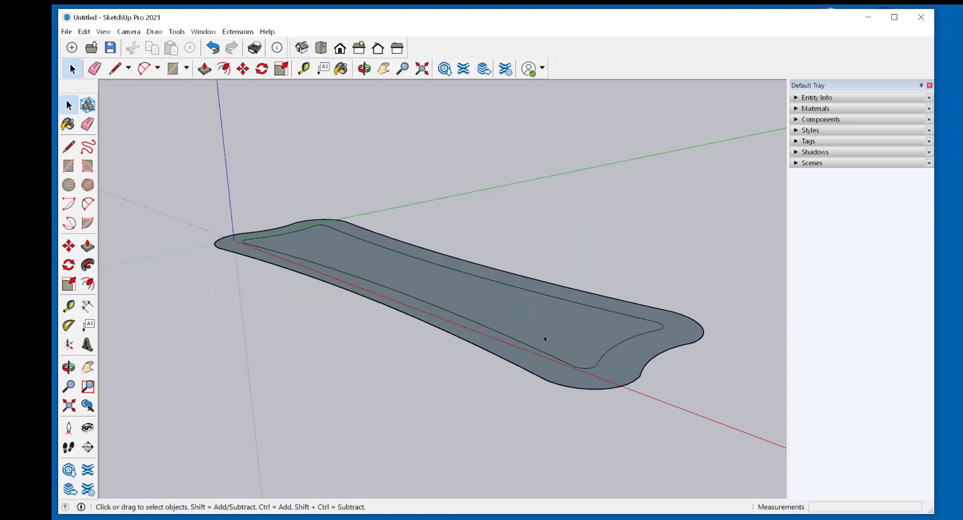
scroll(545, 339, up, 2)
middle_drag(544, 337, 422, 428)
Draw an upright circle at the band's end, sized to reach the band's edge.
scroll(620, 302, down, 1)
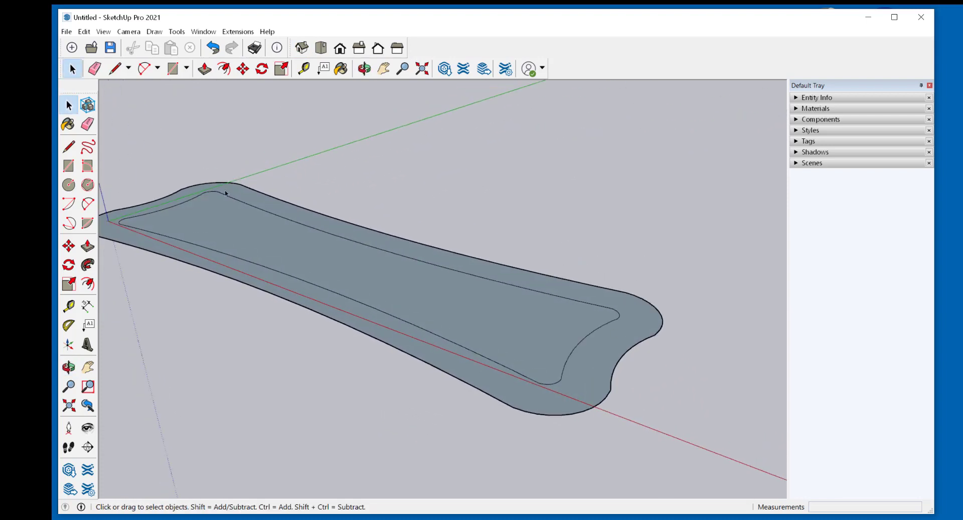
click(68, 185)
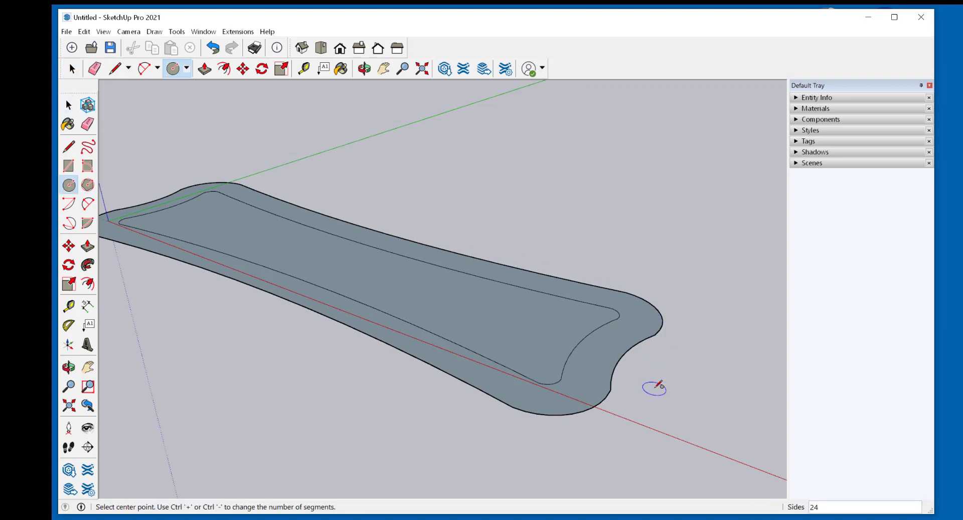
key(Left)
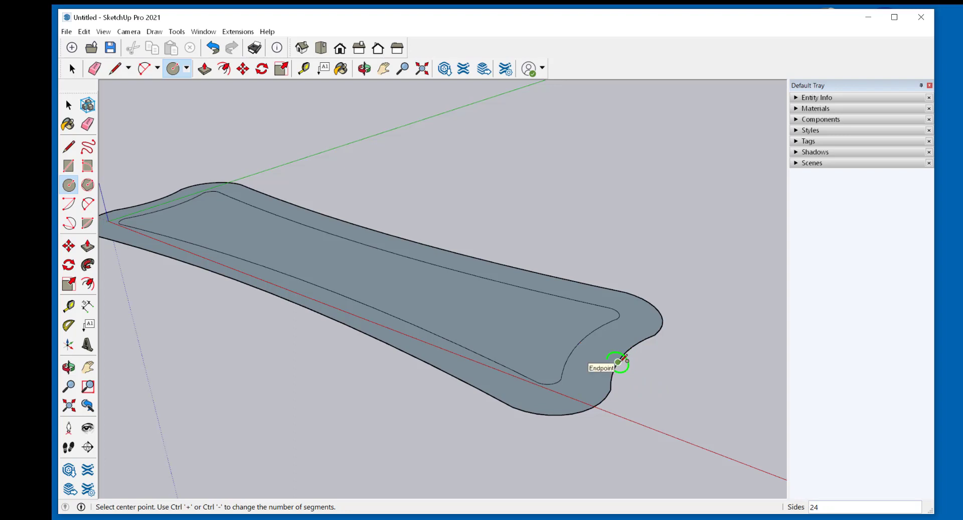
click(617, 361)
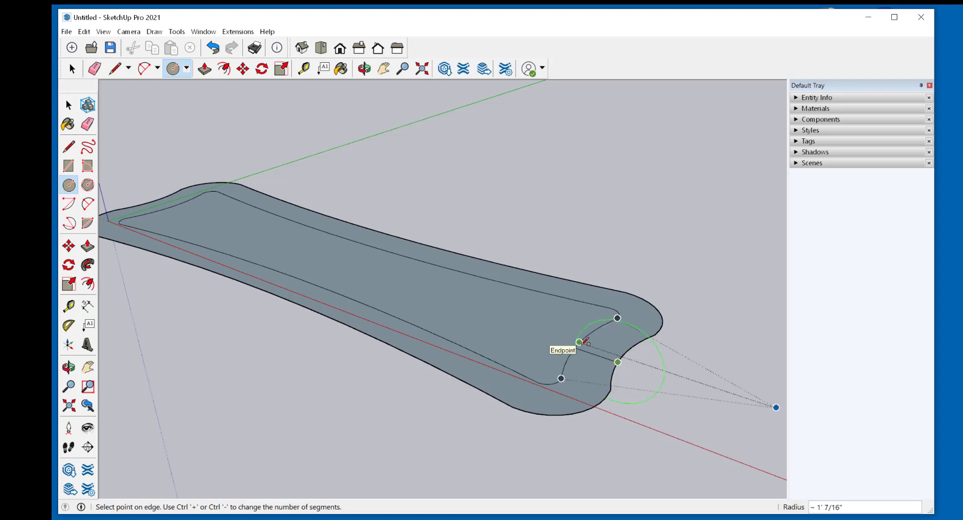
click(579, 342)
key(space)
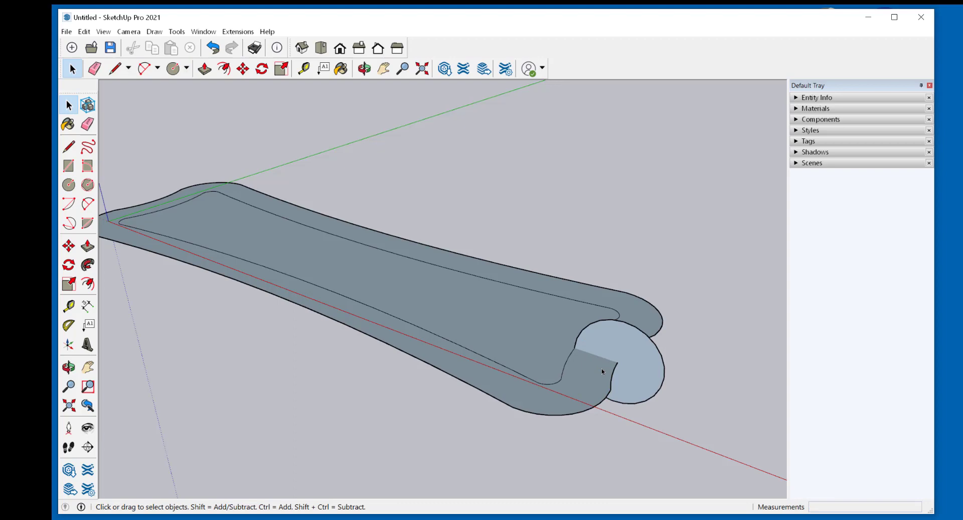
Sweep the circle along the outer band face with Follow Me to form the tube ring.
click(596, 372)
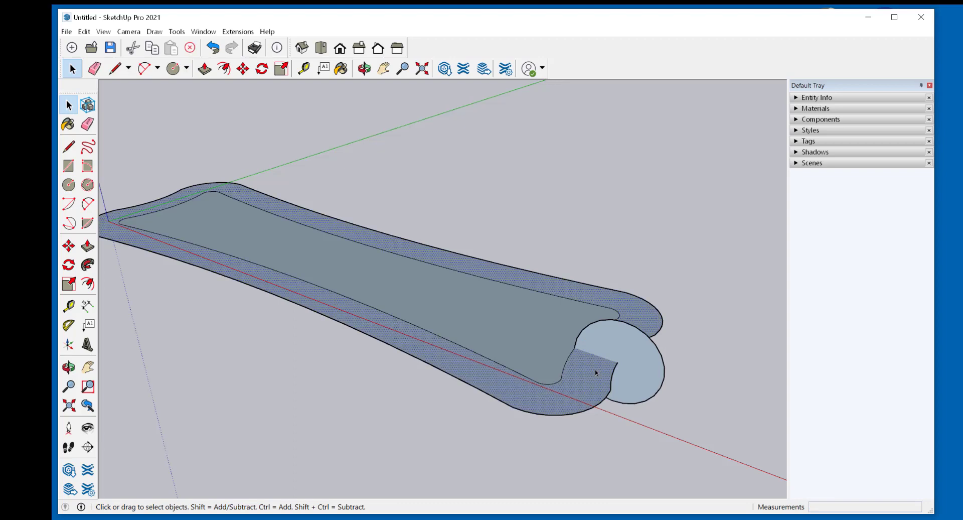
click(87, 266)
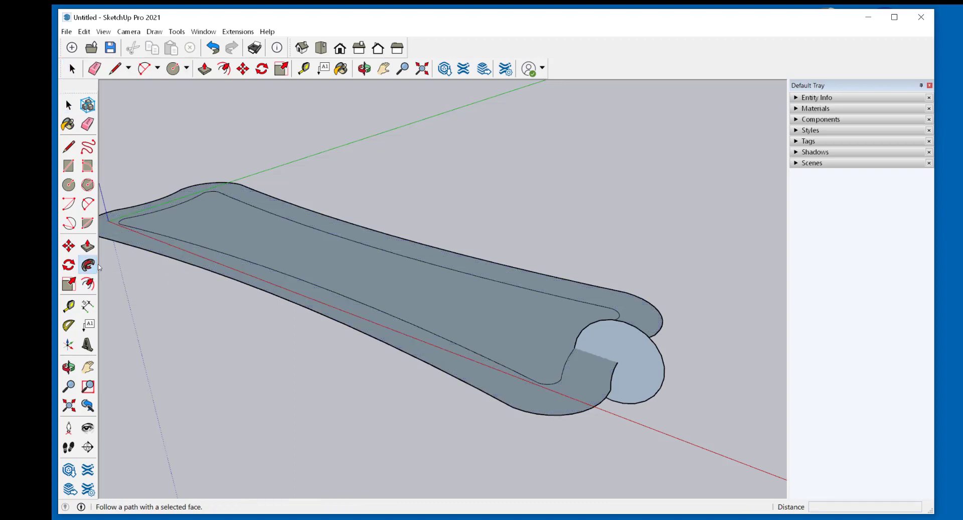
click(611, 346)
middle_drag(617, 382, 360, 416)
Select the whole tube ring and make it into a group.
key(space)
scroll(201, 176, up, 1)
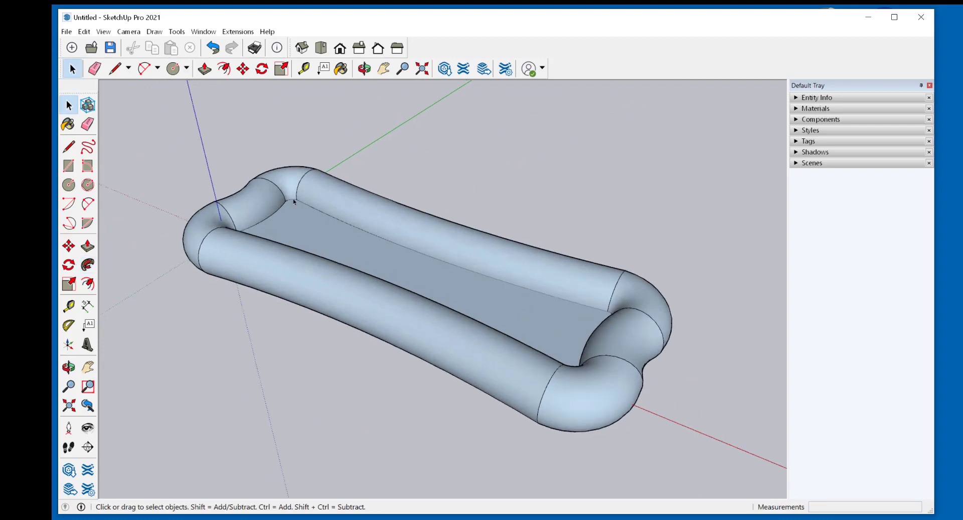
drag(151, 129, 749, 482)
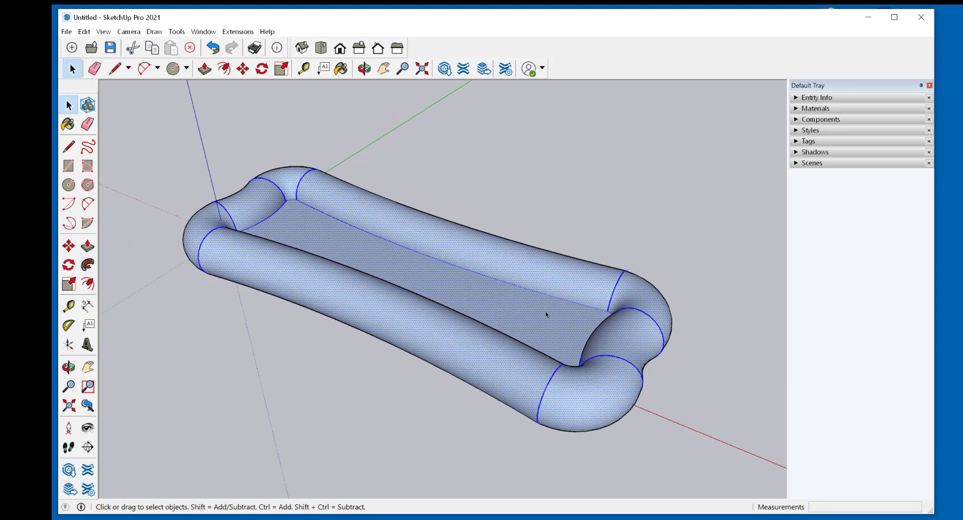
right_click(465, 249)
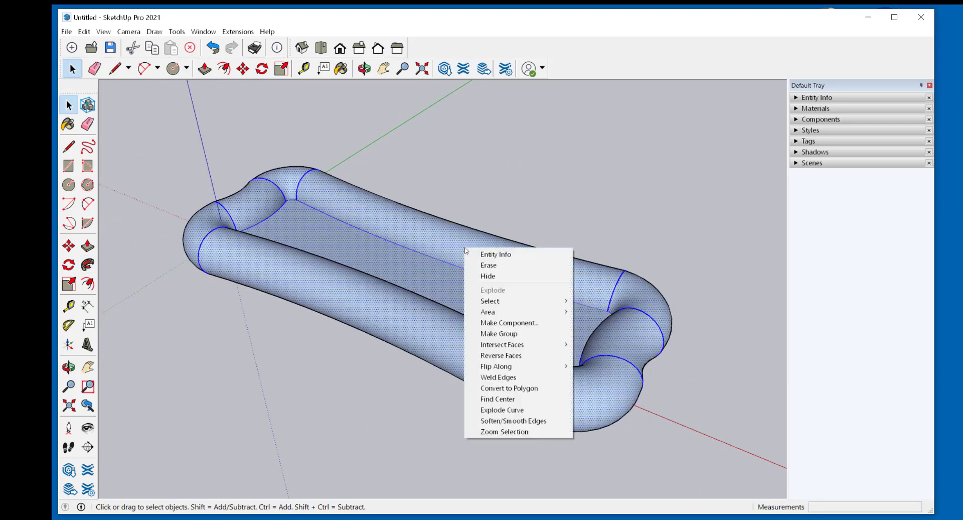
click(513, 335)
click(406, 416)
middle_drag(378, 465, 454, 379)
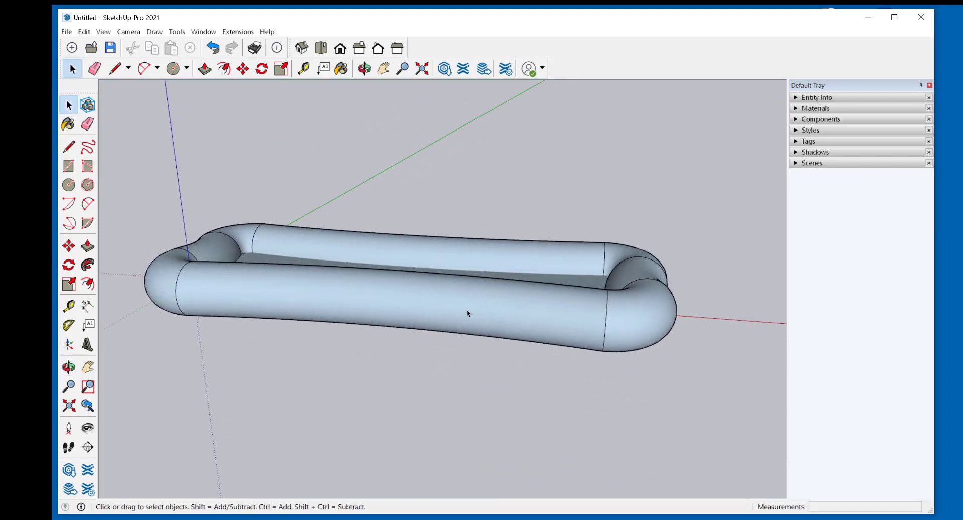
In Front view, copy the tube group upward twice so three rings stack.
click(467, 313)
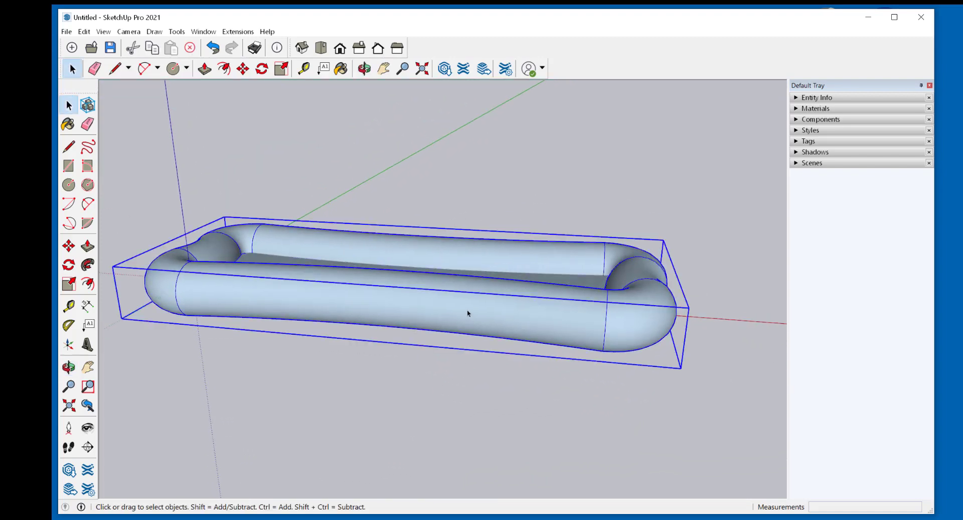
click(339, 48)
click(68, 249)
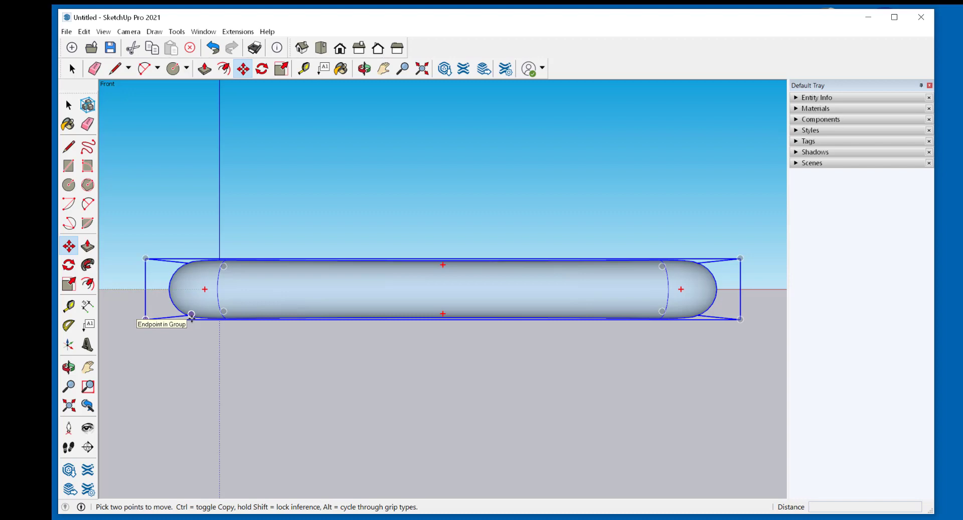
click(191, 314)
key(ctrl)
click(189, 259)
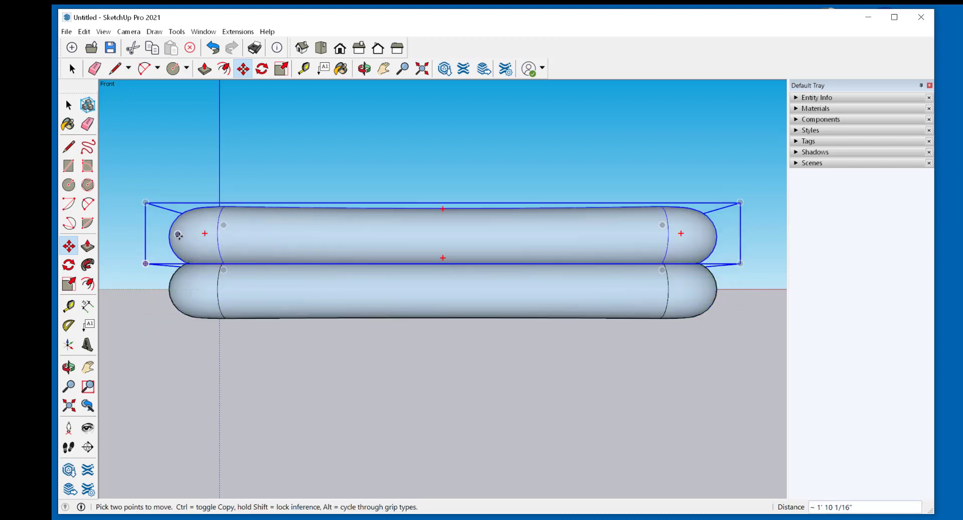
click(191, 261)
key(ctrl)
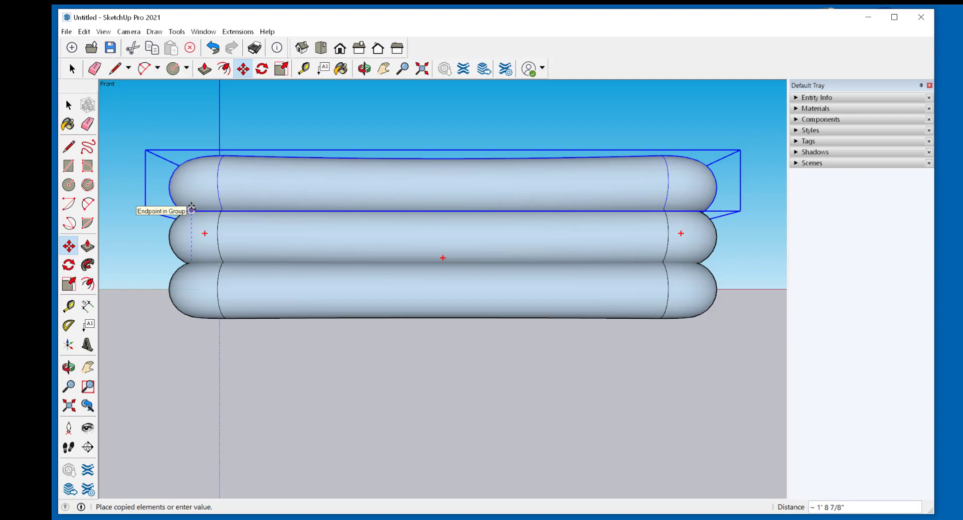
click(191, 210)
key(space)
middle_drag(337, 226, 366, 472)
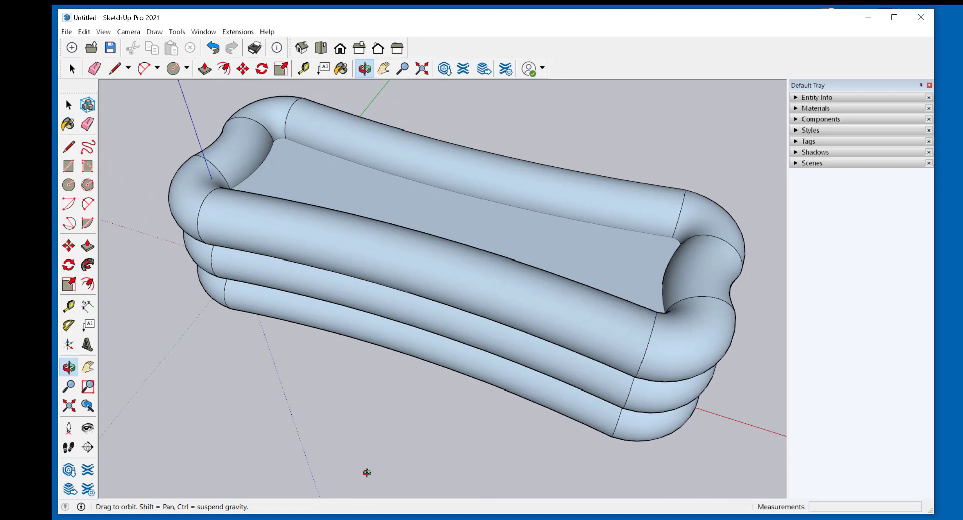
middle_drag(389, 419, 537, 301)
middle_drag(495, 330, 443, 315)
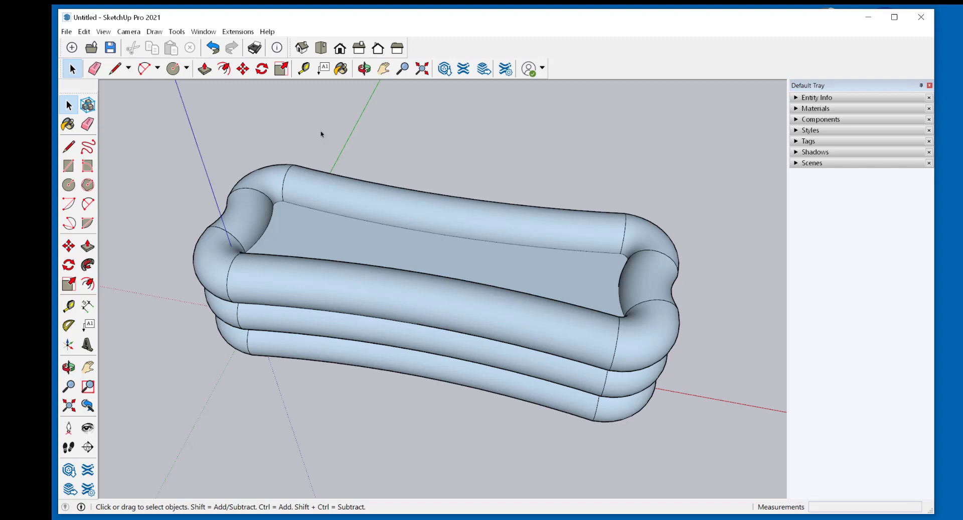
Show the Outliner panel and pick out the bottom, middle and top ring groups.
click(209, 35)
mouse_move(217, 46)
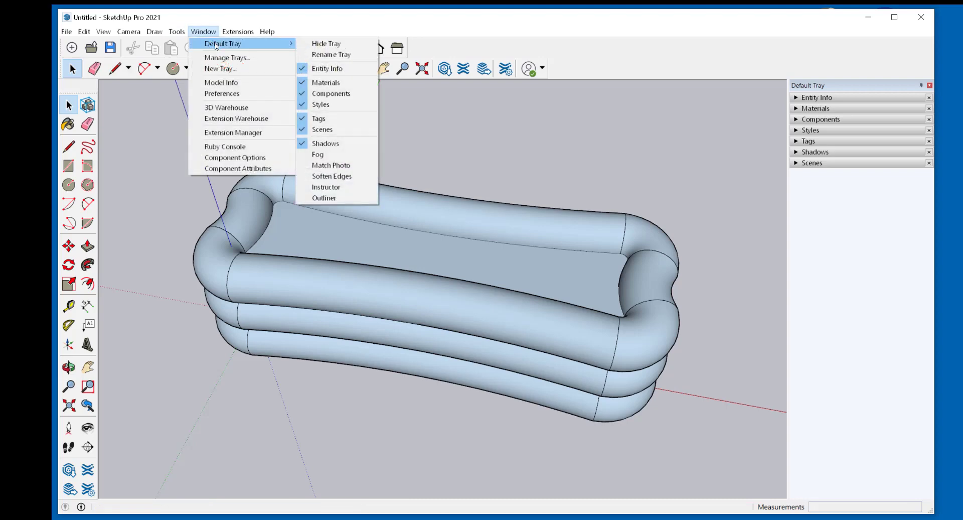
click(324, 198)
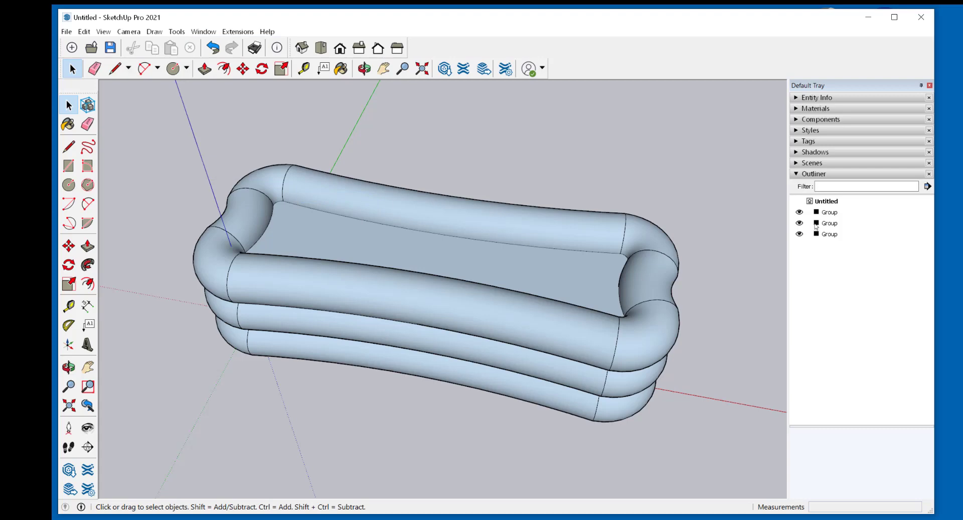
click(830, 212)
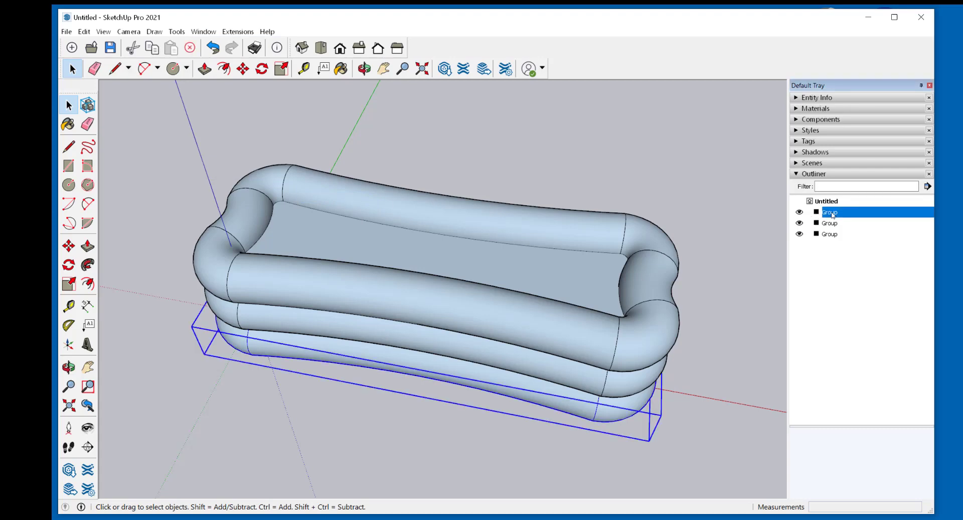
click(829, 223)
click(829, 234)
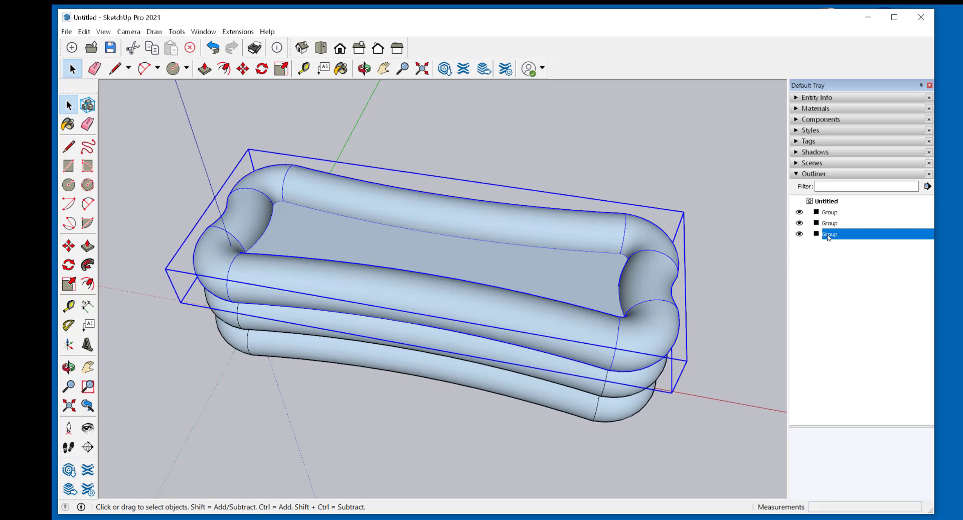
Delete the inner floor face from the top ring group.
double_click(824, 234)
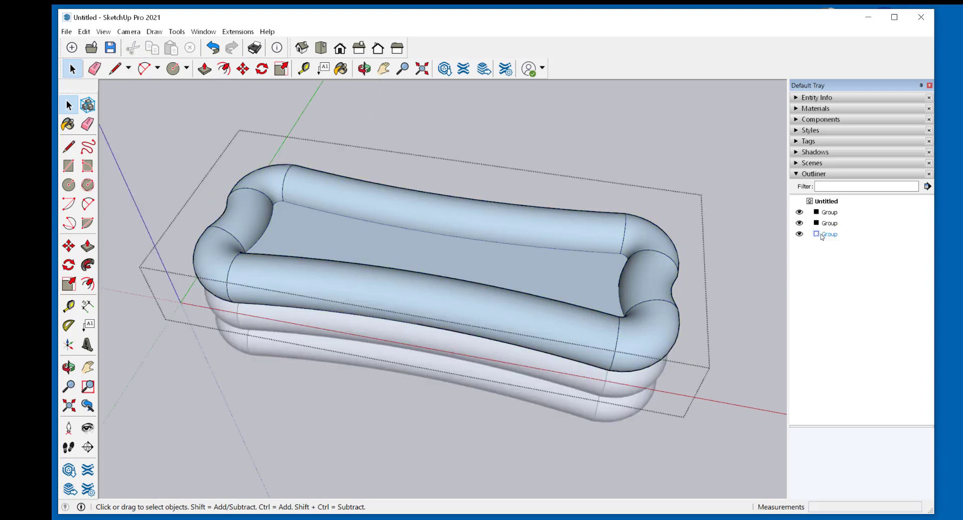
middle_drag(555, 383, 567, 307)
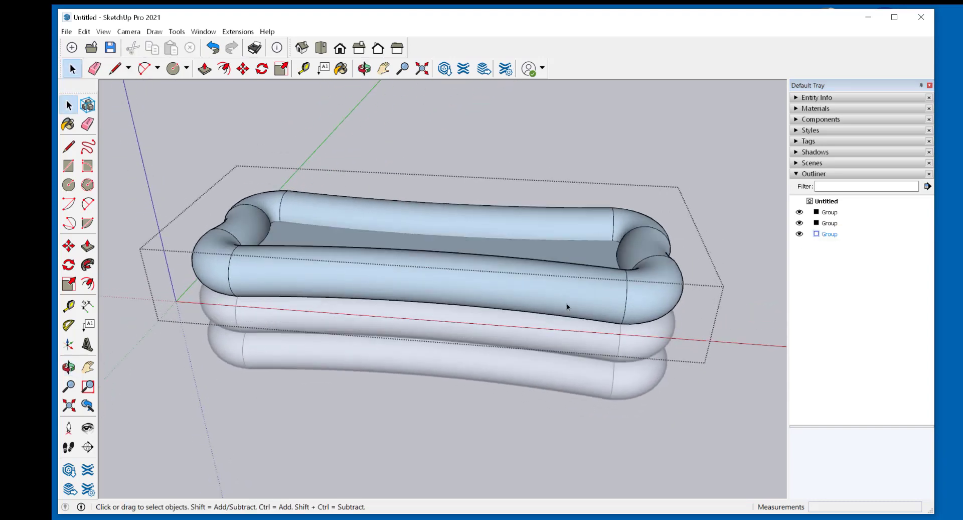
click(766, 200)
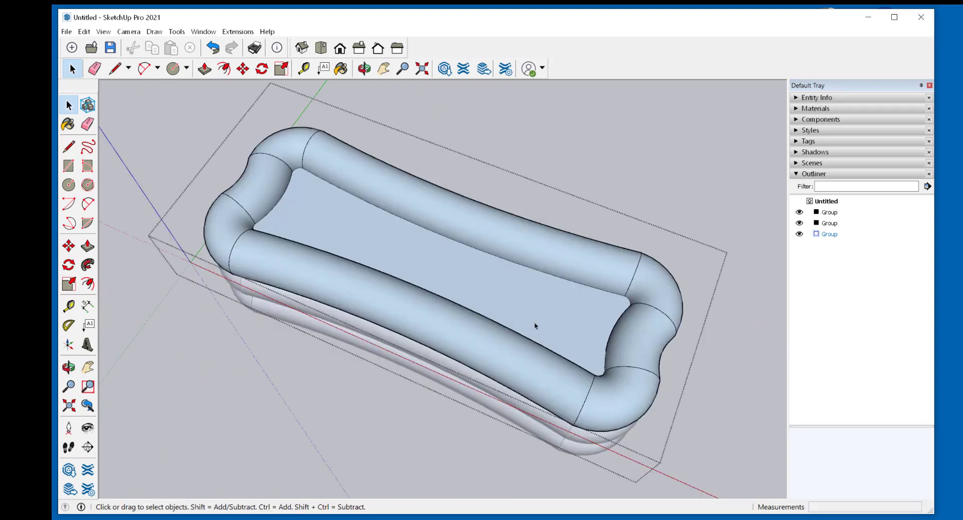
click(535, 326)
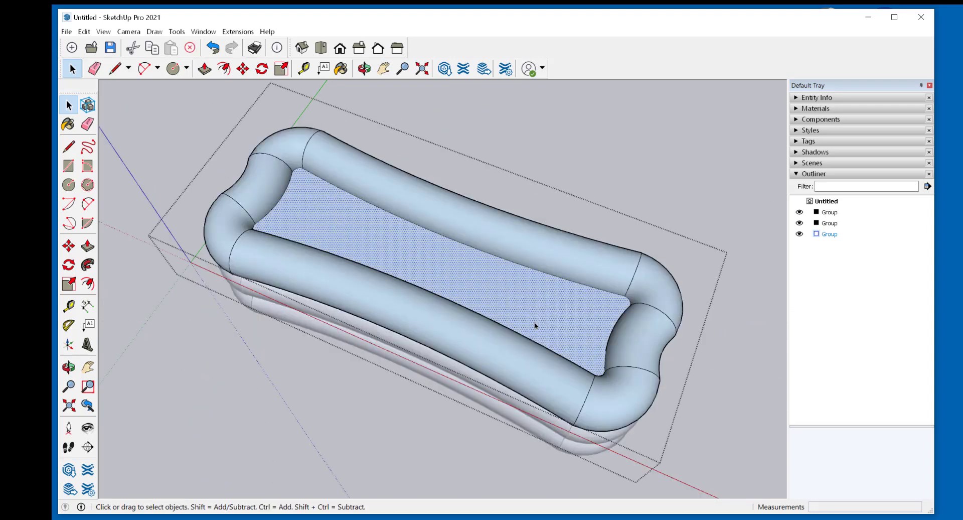
key(Delete)
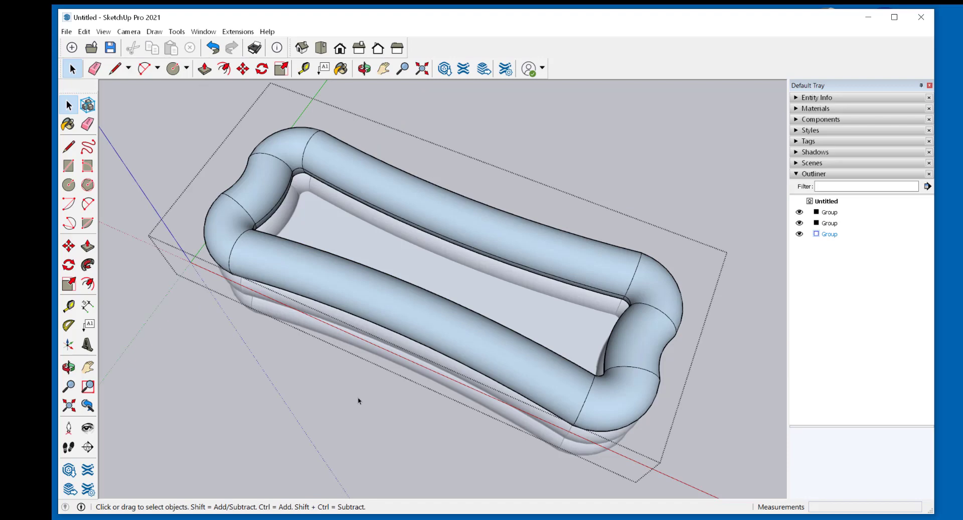
middle_drag(358, 400, 394, 406)
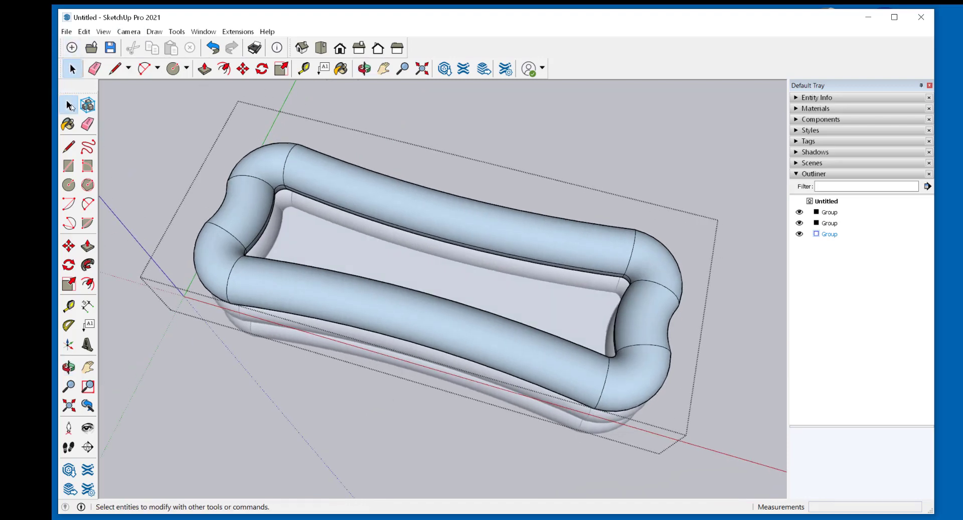
click(469, 113)
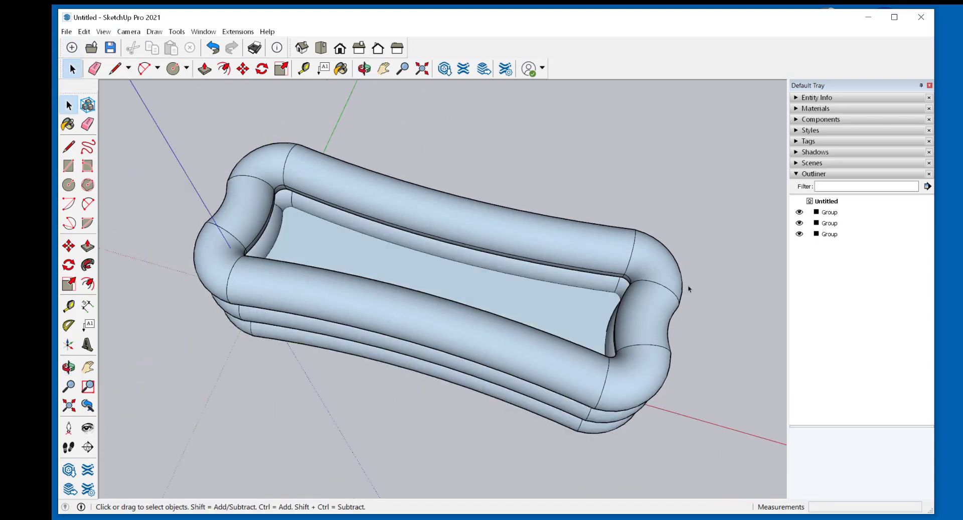
Delete the inner floor face from the middle ring group.
click(578, 410)
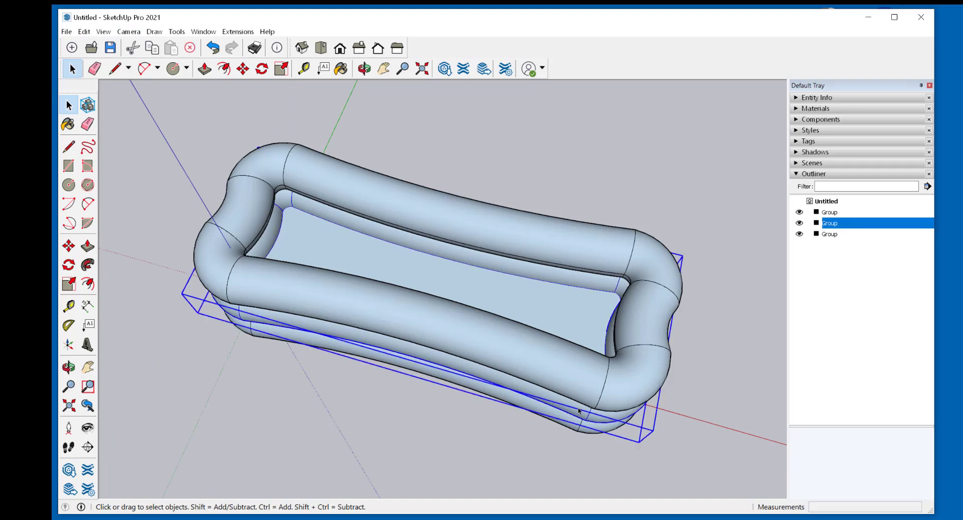
double_click(578, 410)
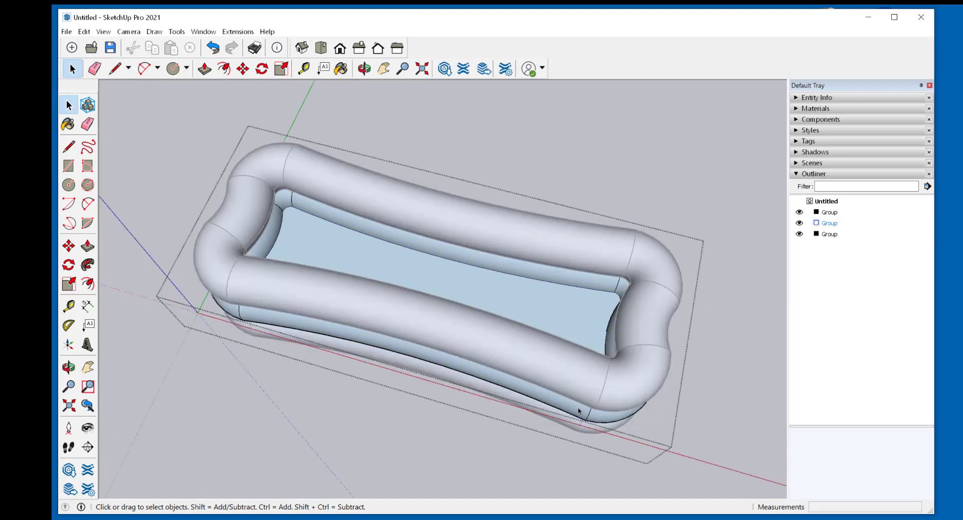
click(518, 301)
key(Delete)
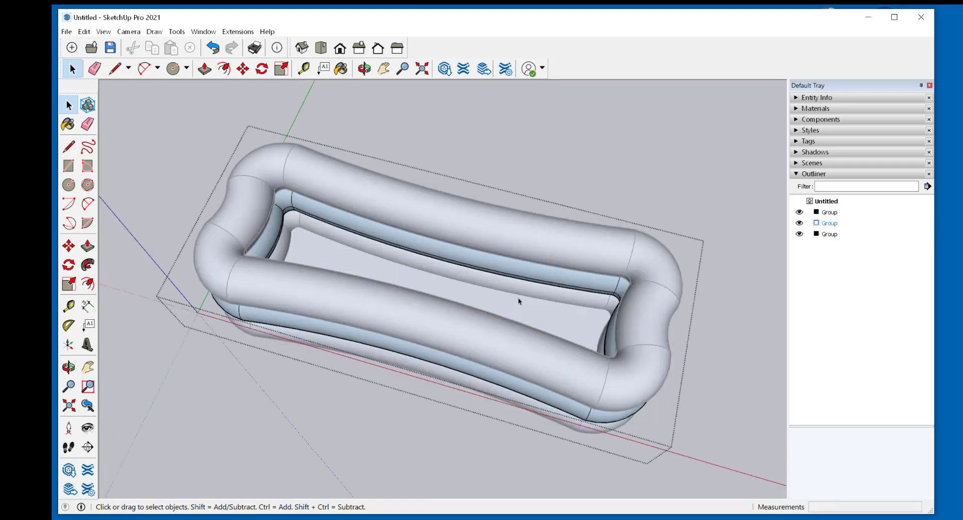
mouse_move(225, 318)
middle_down()
mouse_move(204, 376)
mouse_move(327, 253)
middle_up()
scroll(335, 248, up, 2)
mouse_move(265, 426)
middle_down()
mouse_move(281, 280)
mouse_move(251, 375)
middle_up()
mouse_move(498, 316)
middle_down()
mouse_move(408, 301)
mouse_move(415, 261)
mouse_move(331, 475)
middle_up()
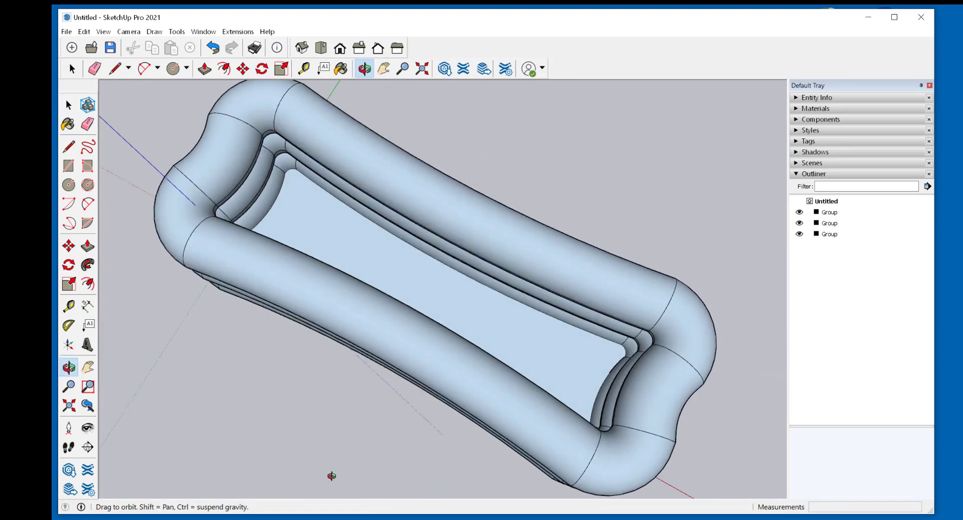
Copy the bottom ring's floor face straight up, placing it level with the top ring.
middle_drag(376, 414, 485, 309)
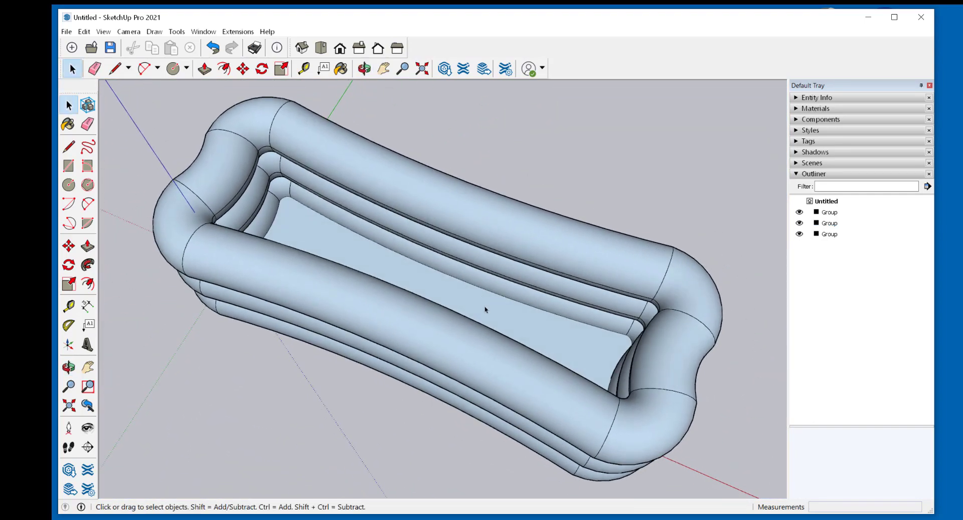
double_click(540, 333)
click(539, 332)
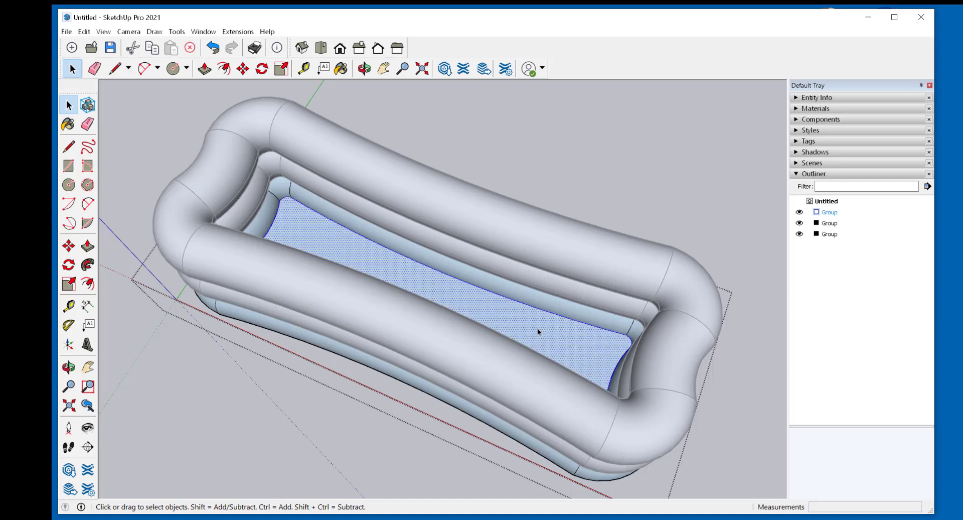
mouse_move(399, 305)
middle_down()
mouse_move(396, 288)
mouse_move(399, 301)
middle_up()
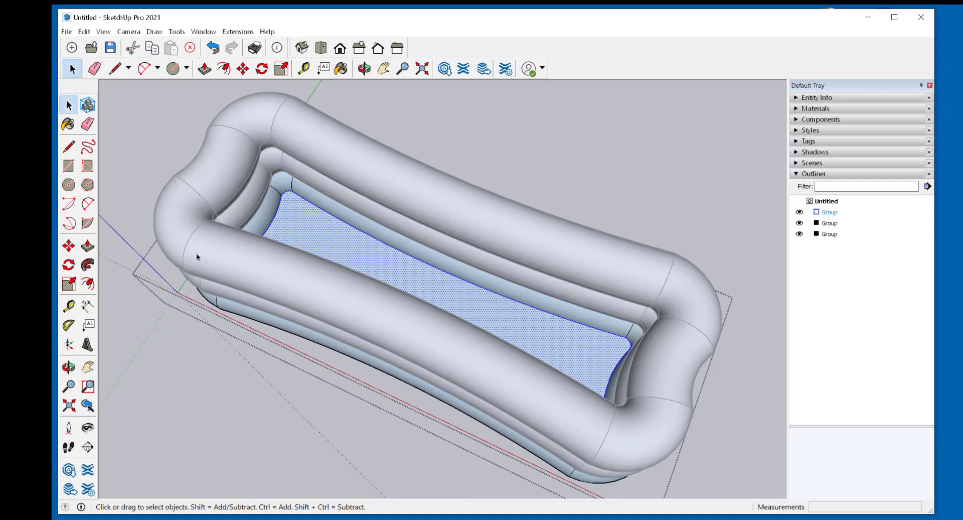
click(69, 246)
middle_drag(505, 327, 605, 295)
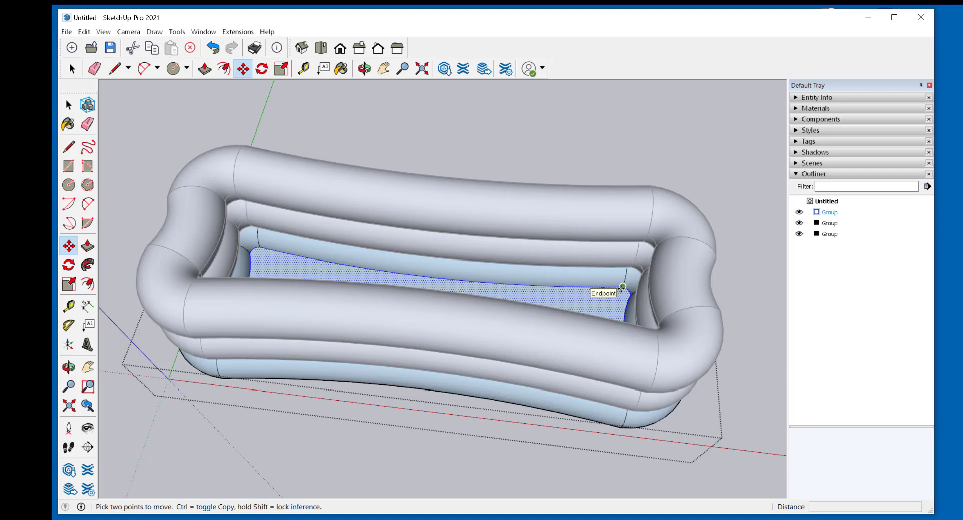
click(622, 286)
key(ctrl)
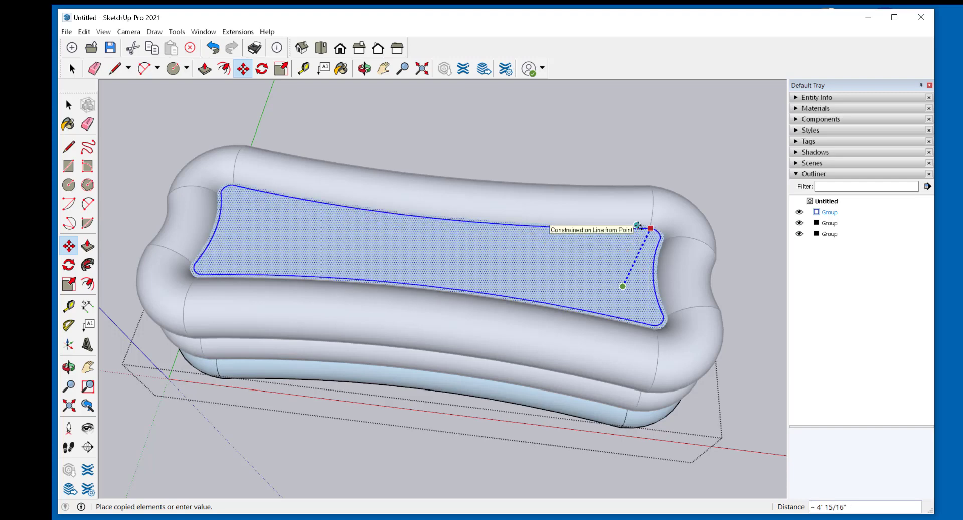
click(638, 225)
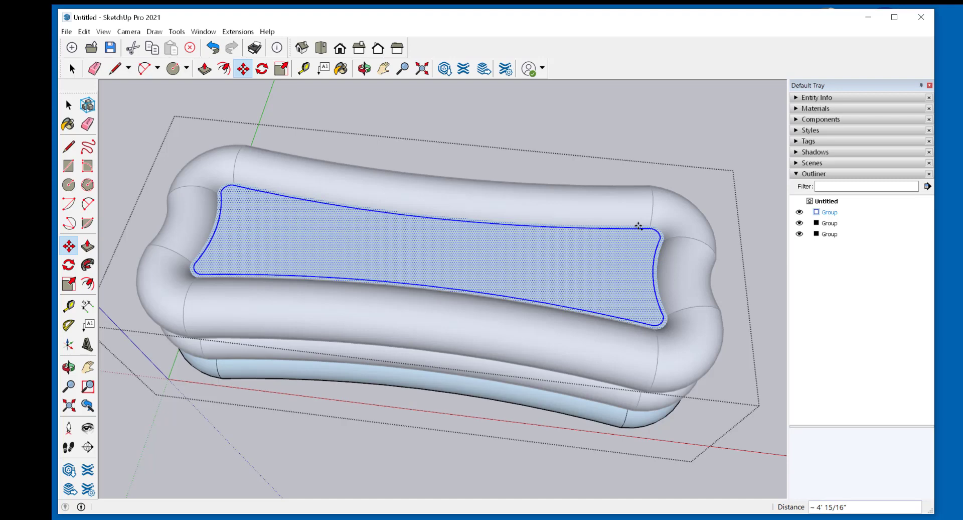
key(space)
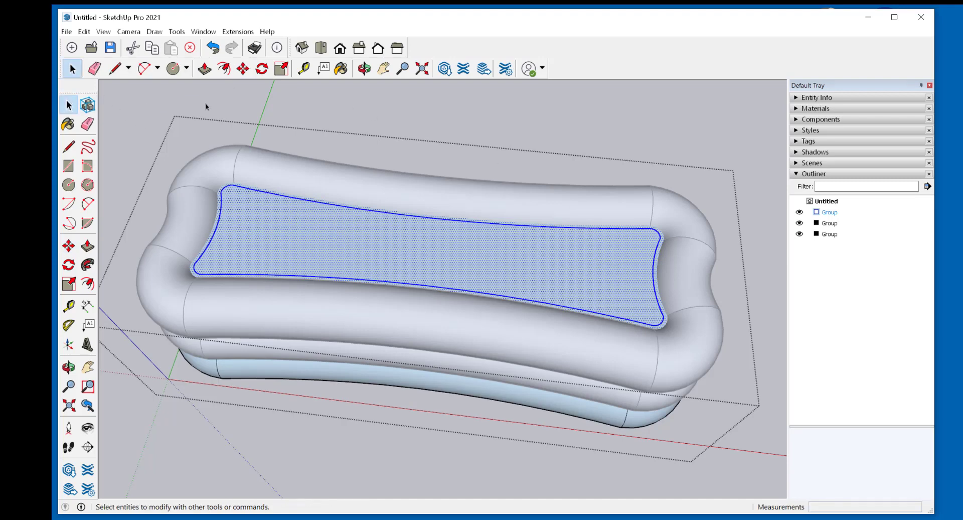
click(439, 121)
Inside the bottom ring group, select the raised water face.
key(o)
drag(372, 264, 397, 188)
key(space)
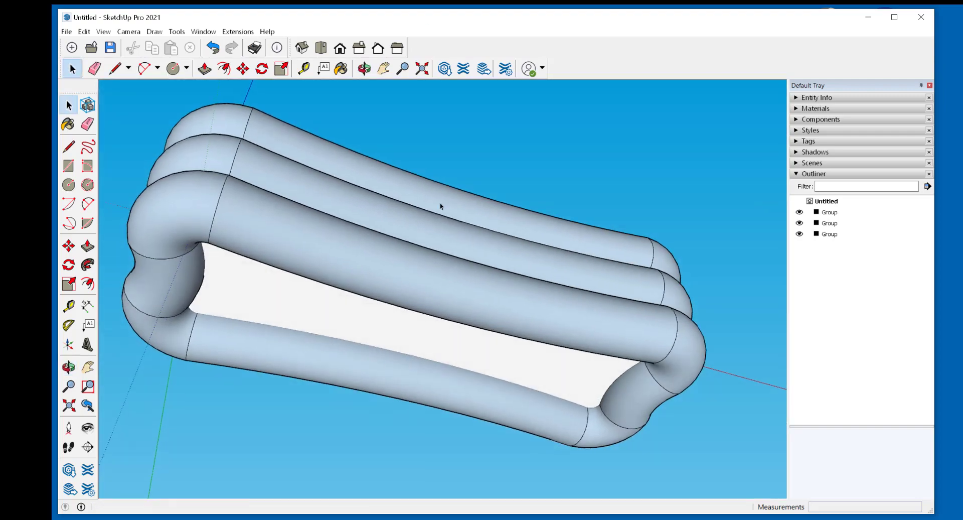
click(307, 303)
double_click(291, 308)
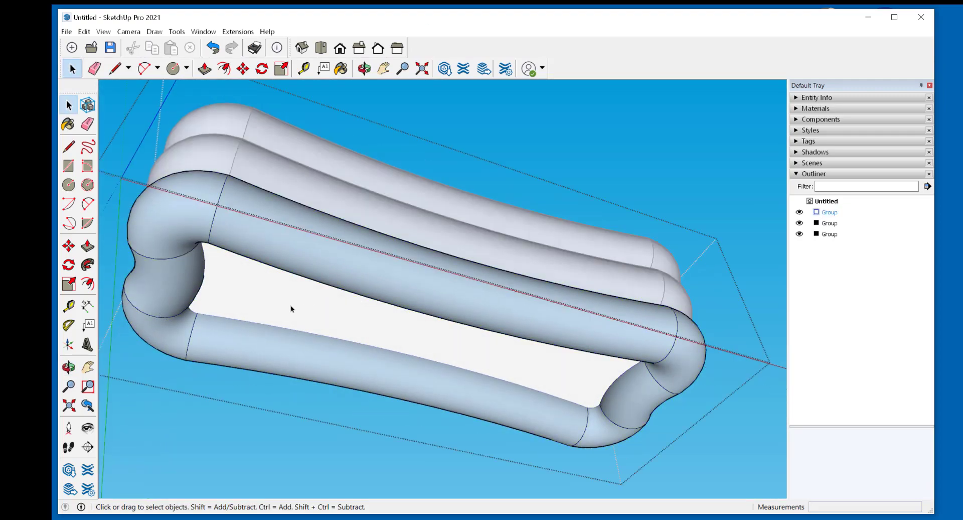
key(o)
drag(292, 308, 288, 331)
key(space)
click(325, 263)
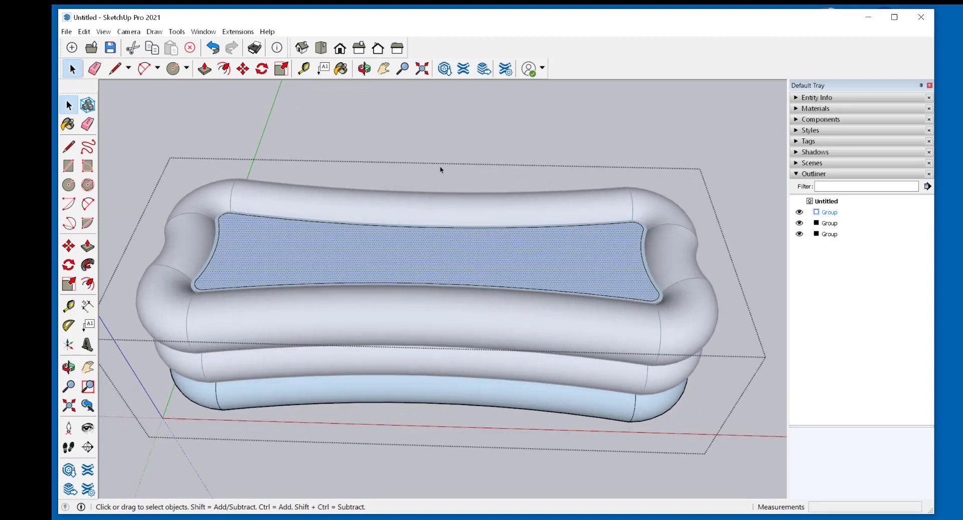
click(473, 112)
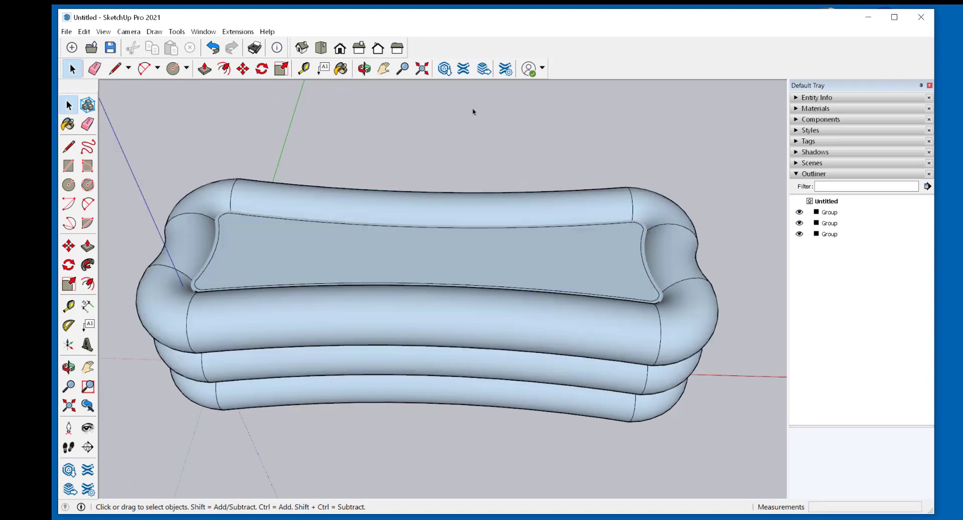
double_click(576, 270)
click(576, 269)
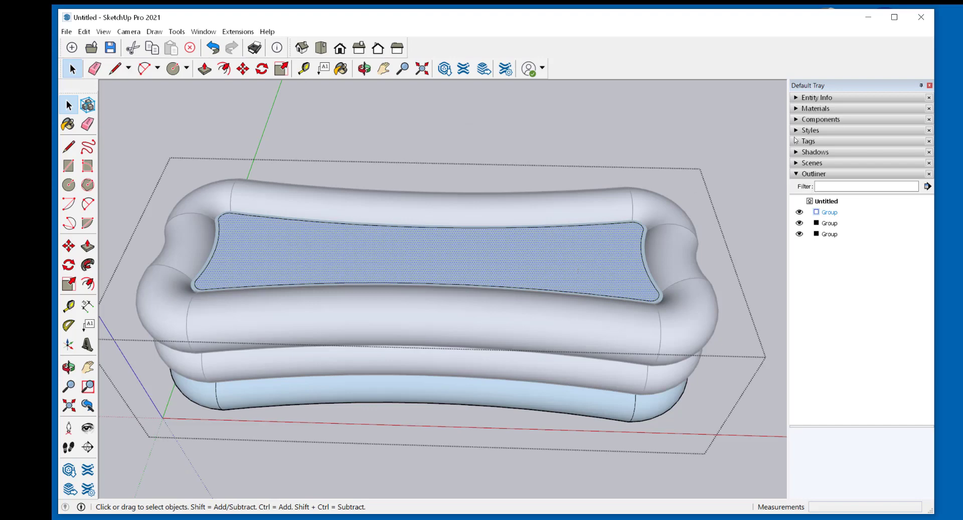
Paint the raised pool surface with the Water Dark Blue material from the Water category.
click(797, 109)
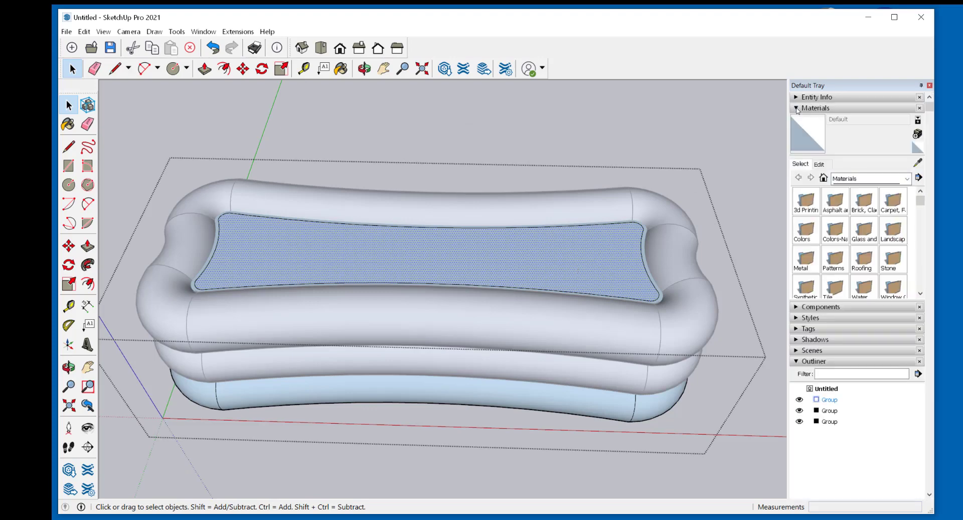
click(906, 178)
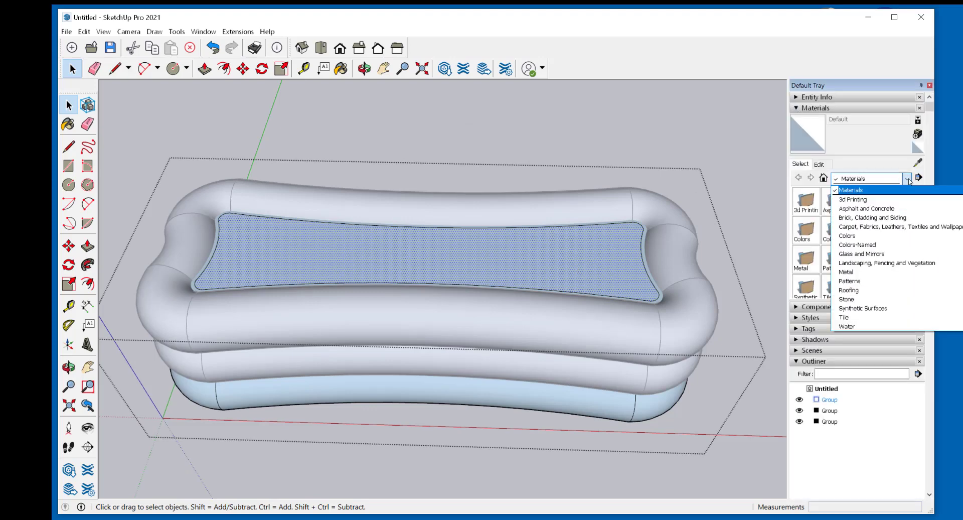
click(848, 326)
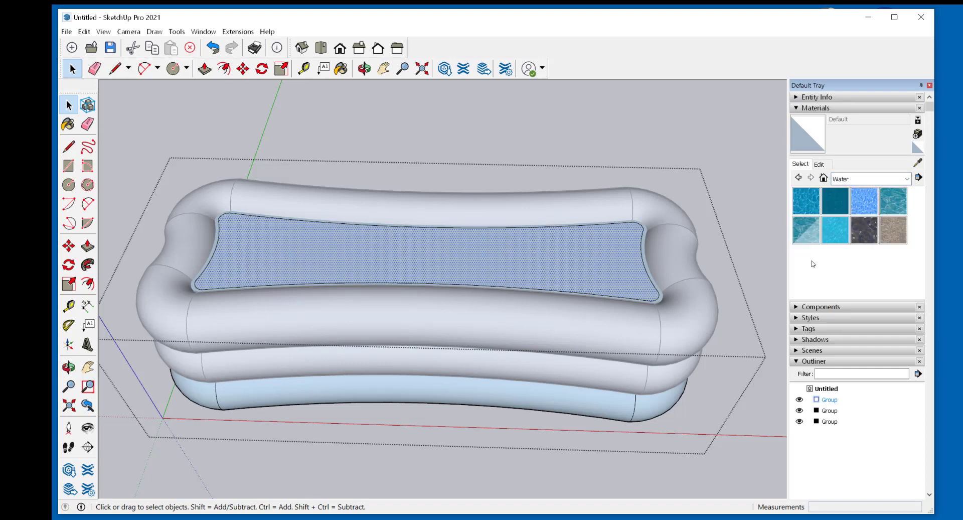
click(809, 202)
click(538, 257)
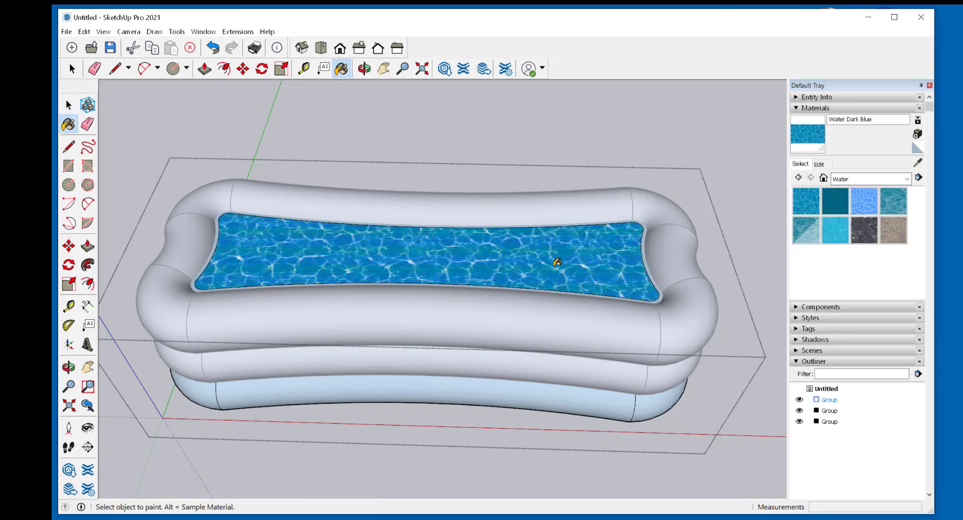
mouse_move(555, 263)
middle_down()
mouse_move(490, 290)
mouse_move(440, 290)
mouse_move(490, 208)
mouse_move(486, 252)
middle_up()
click(73, 68)
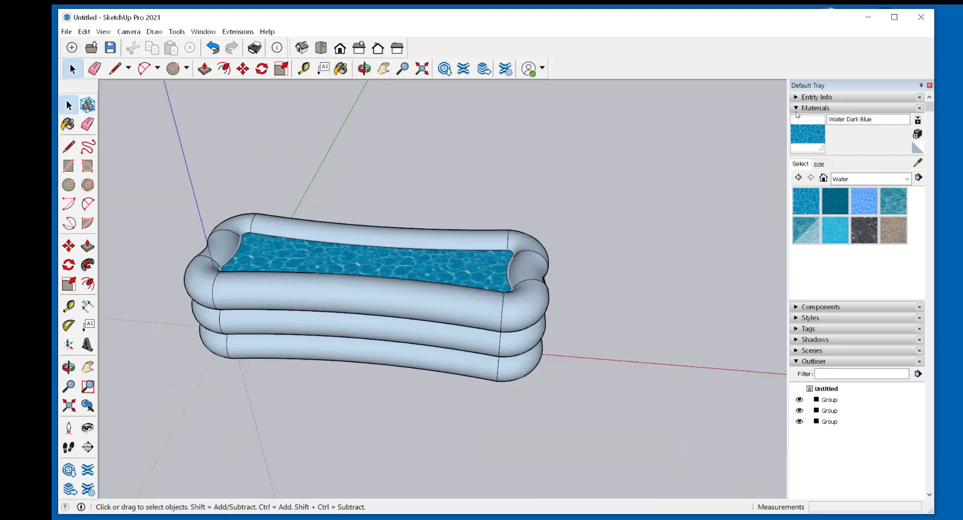
Place the woman figure from the In Model components on the ground right of the pool.
click(798, 108)
click(798, 119)
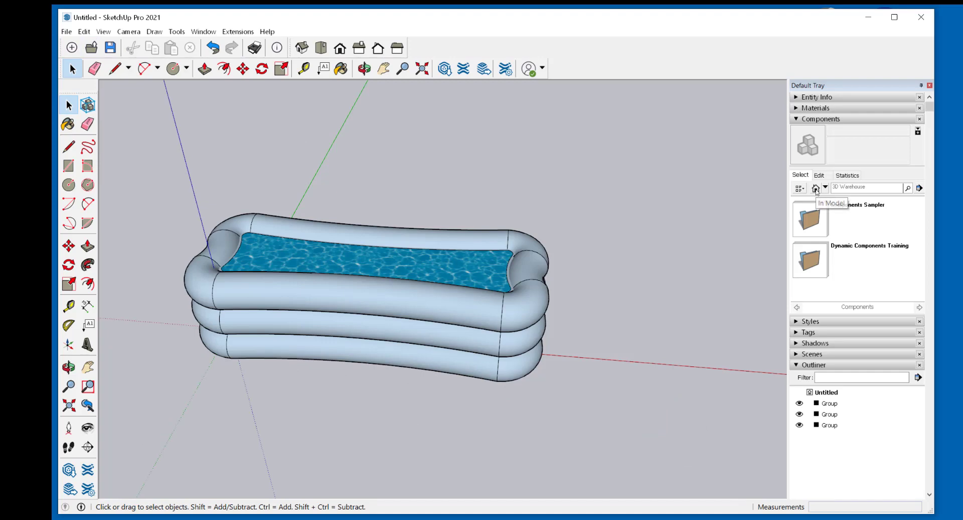
click(815, 189)
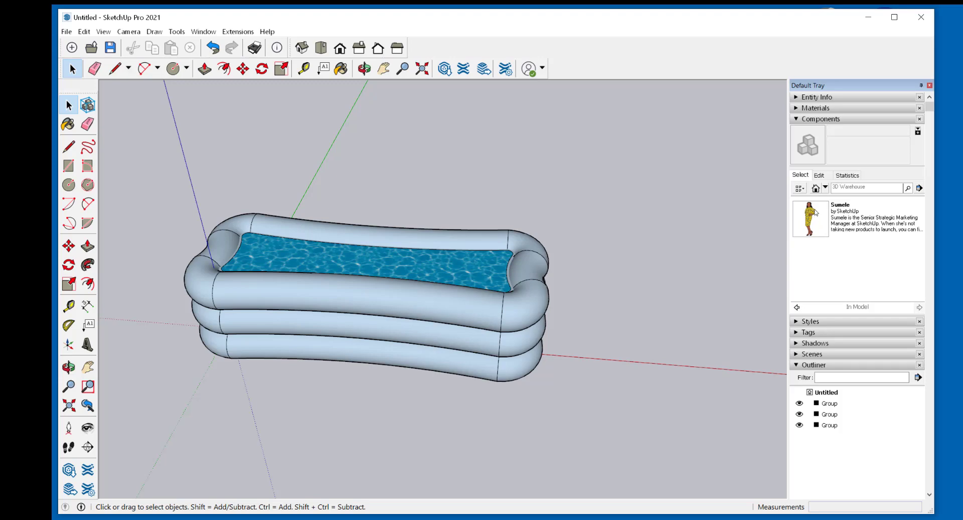
click(815, 212)
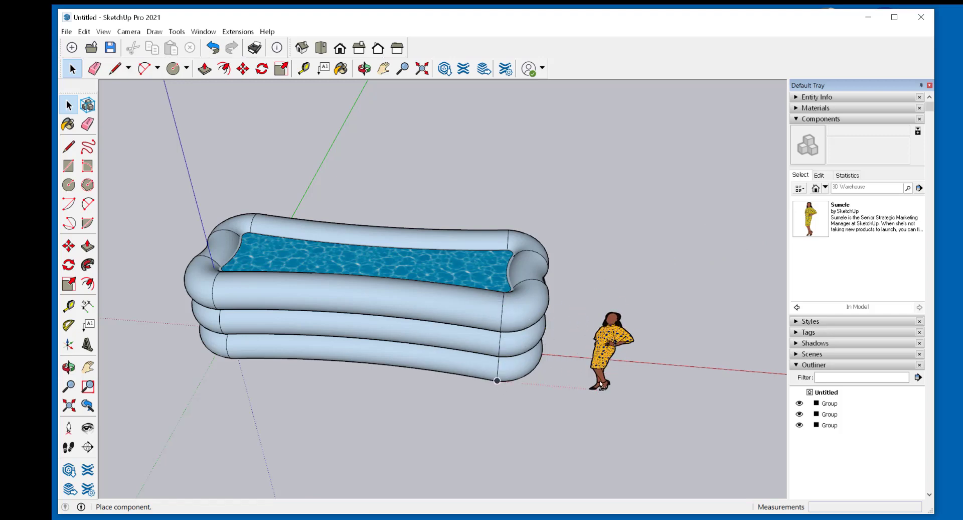
click(600, 385)
key(o)
drag(600, 386, 538, 325)
key(space)
click(165, 327)
middle_drag(325, 259, 164, 287)
key(space)
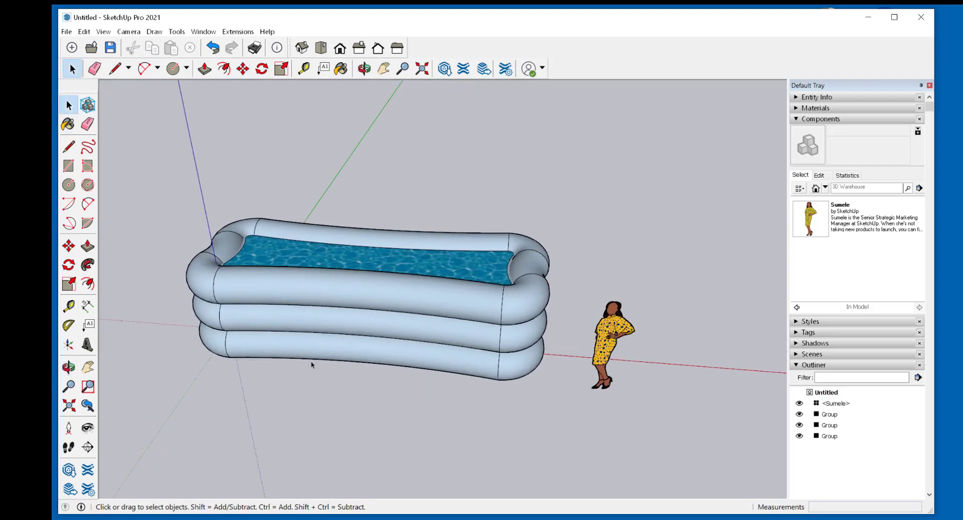
Select all three ring groups, then measure the pool's length and resize the model to 10'.
middle_drag(311, 364, 226, 326)
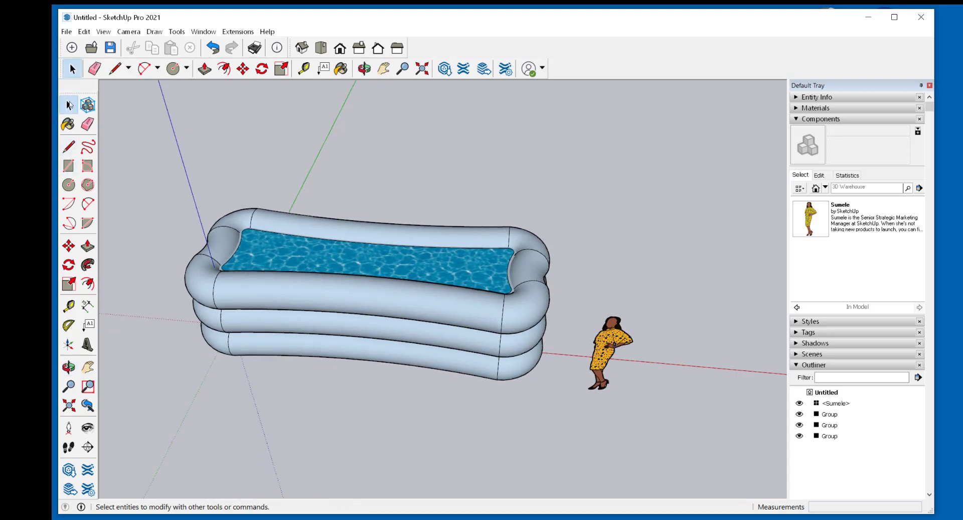
drag(148, 175, 556, 421)
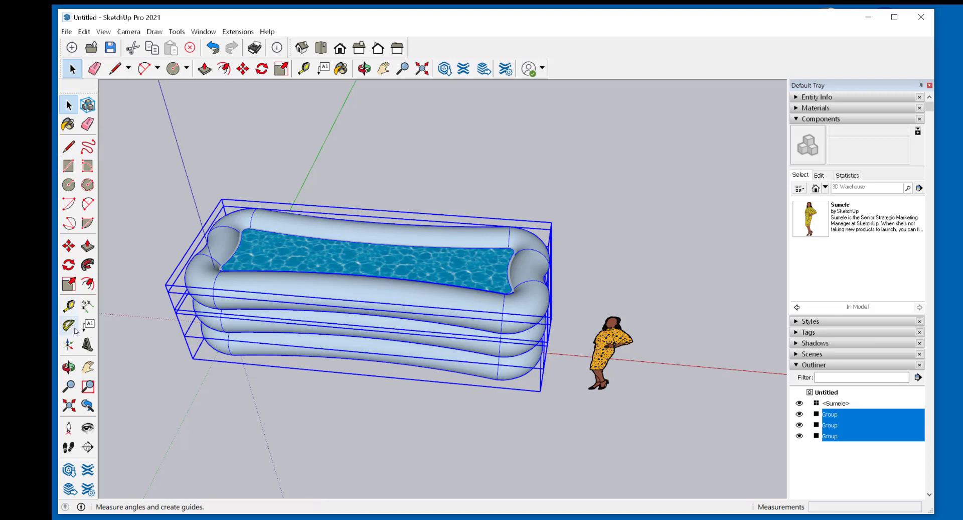
click(70, 306)
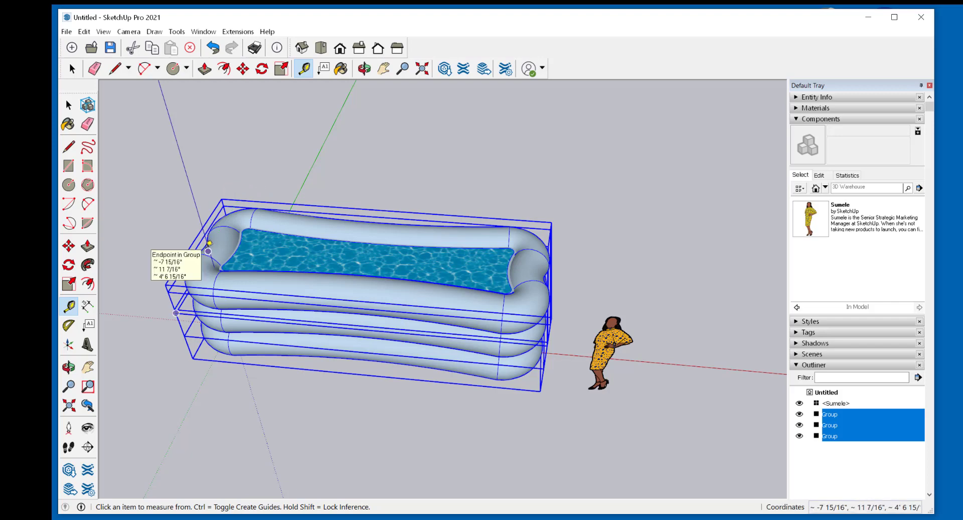
click(210, 245)
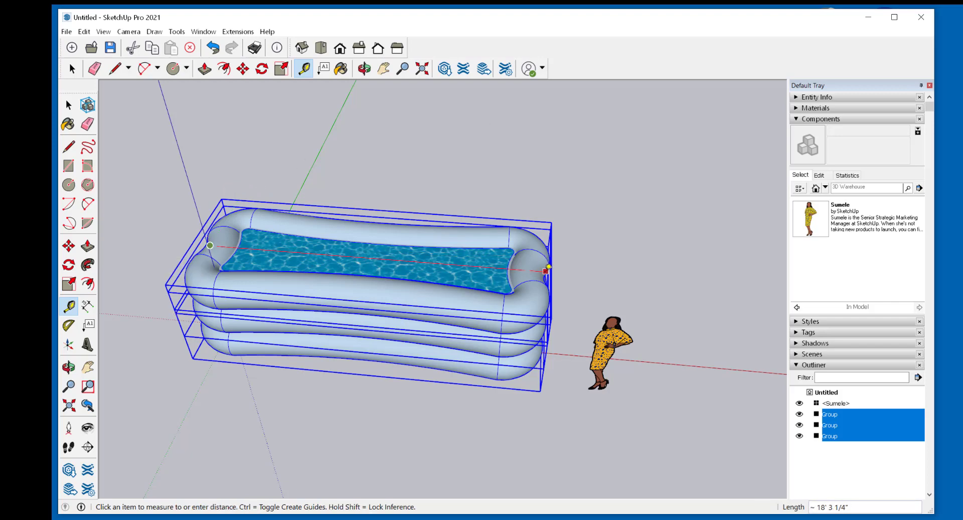
click(546, 270)
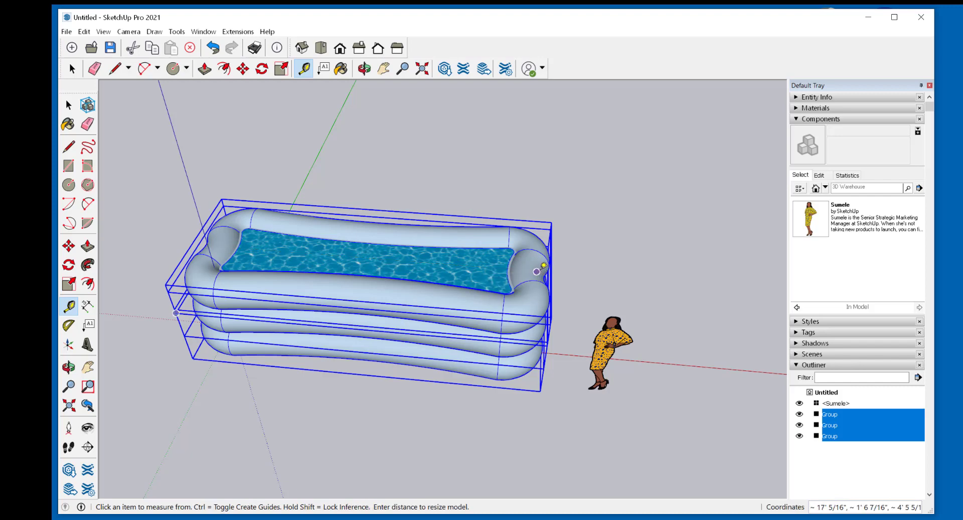
text(10)
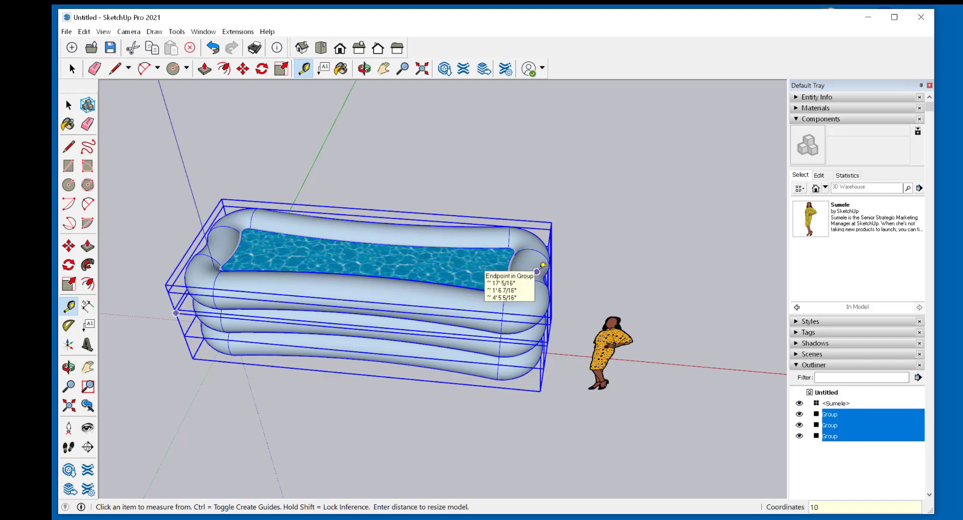
key(Return)
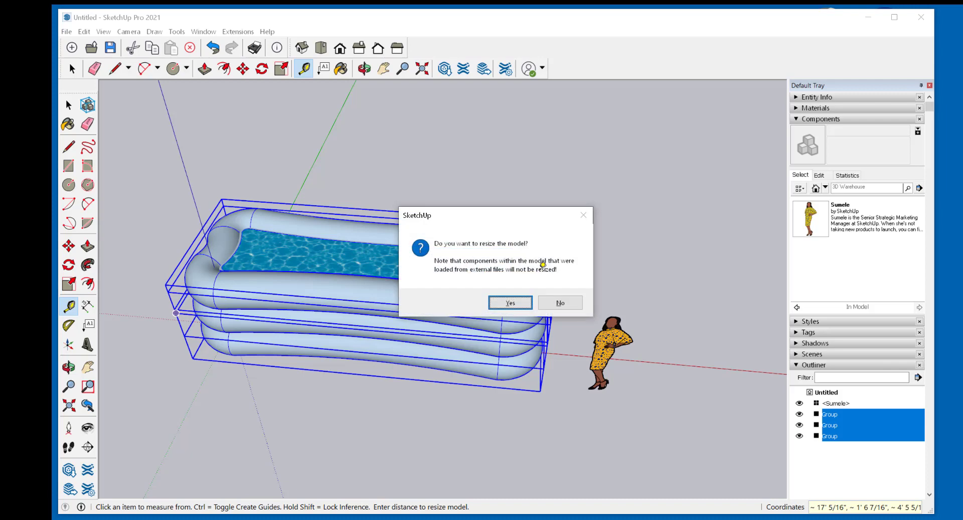
key(Return)
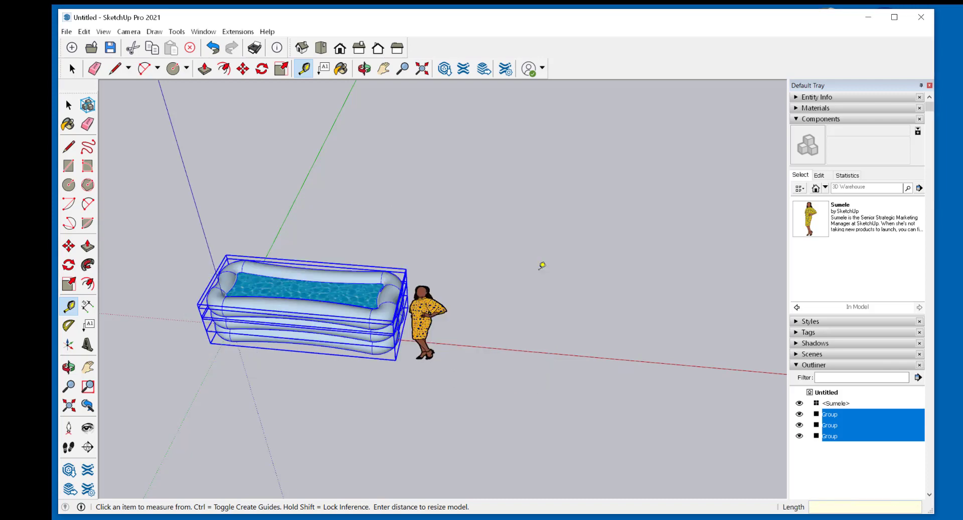
mouse_move(323, 337)
middle_down()
mouse_move(378, 202)
mouse_move(321, 326)
middle_up()
key(space)
click(296, 201)
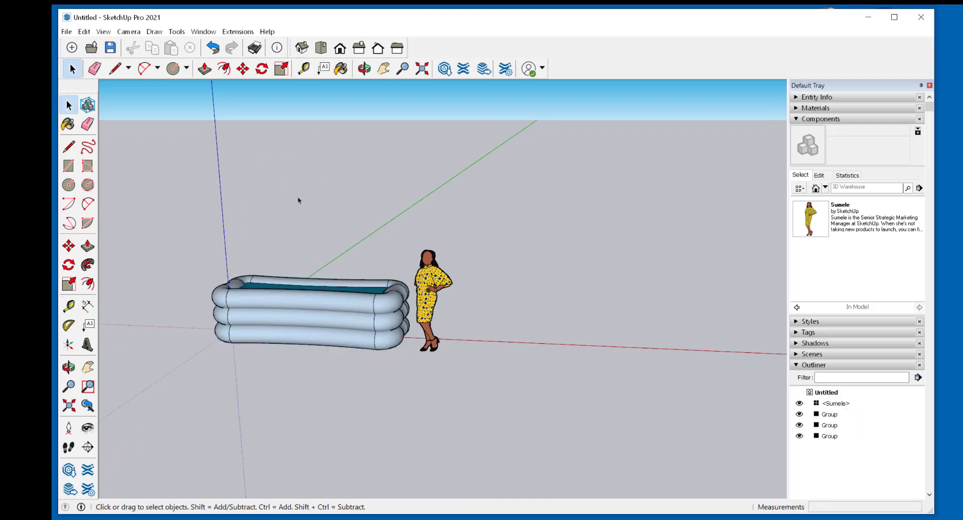
Place the 2D Girls Dog component from Components Sampler beside the woman figure.
middle_drag(297, 201, 303, 370)
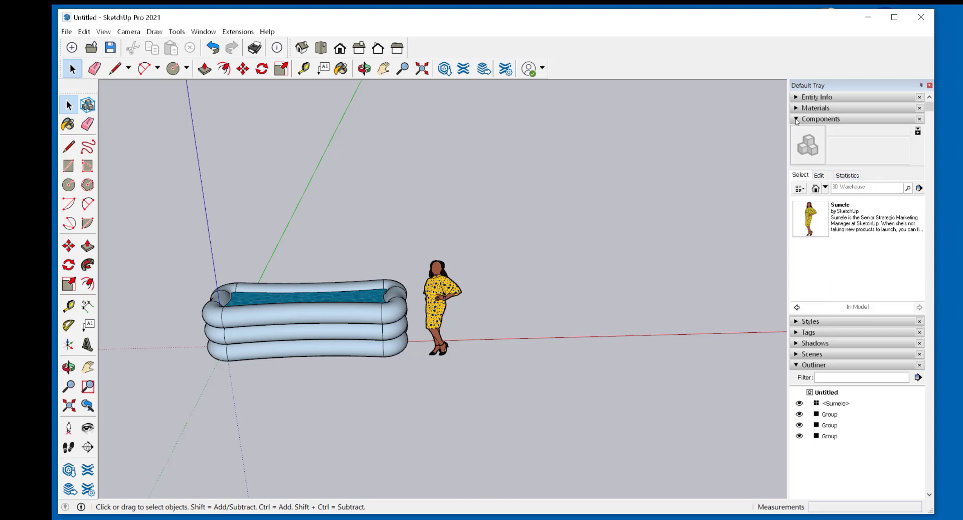
click(825, 187)
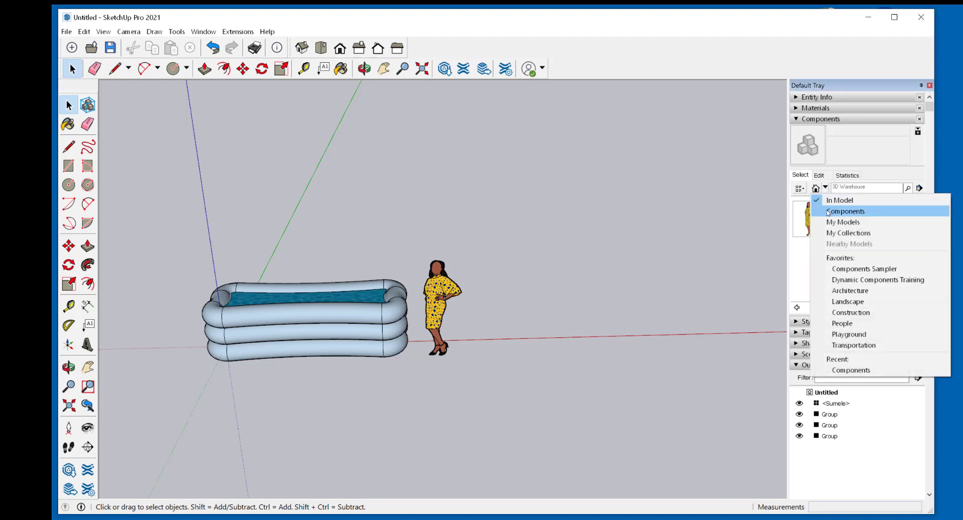
click(828, 212)
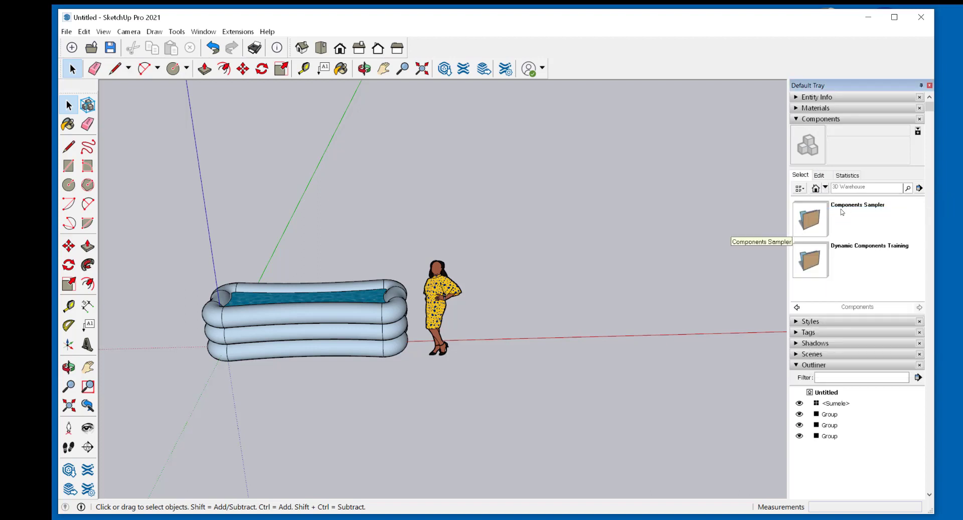
click(817, 219)
click(816, 218)
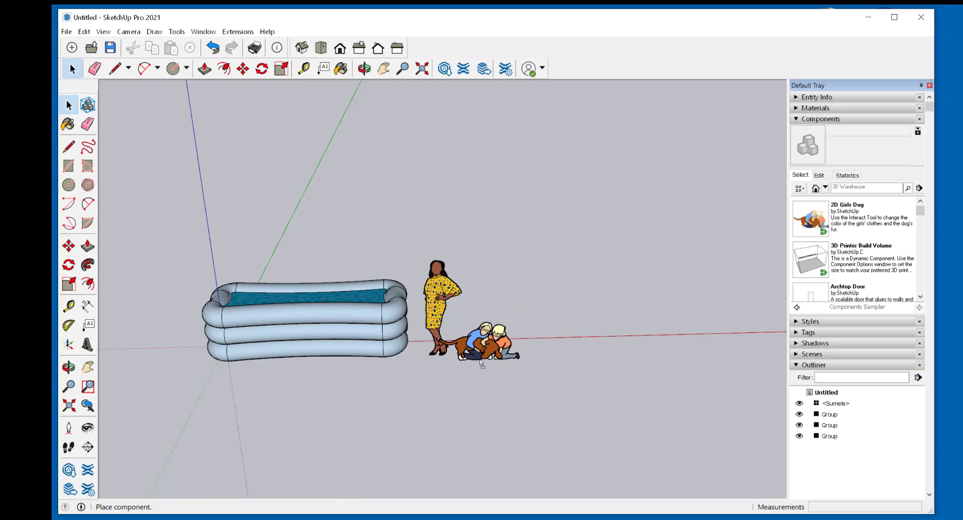
click(486, 358)
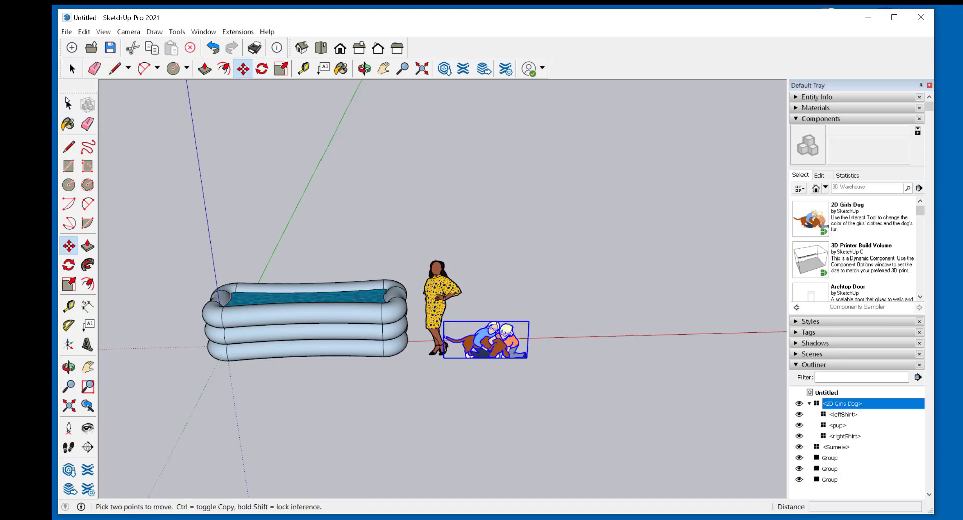
click(69, 104)
click(495, 232)
middle_drag(558, 351, 341, 337)
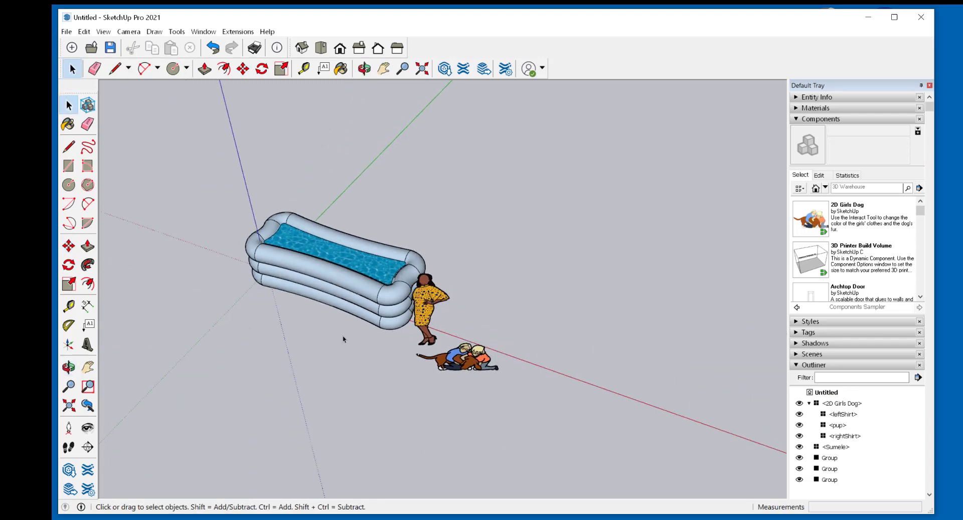
scroll(348, 328, up, 5)
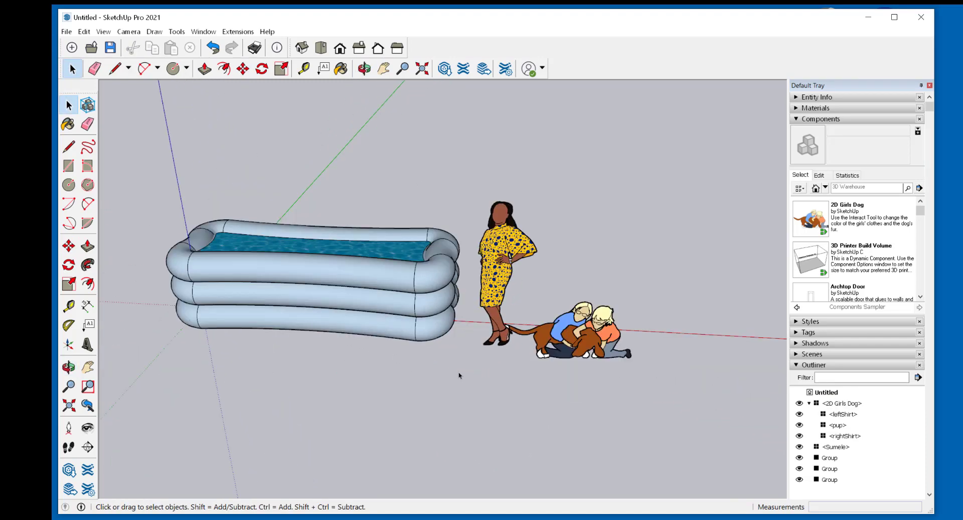